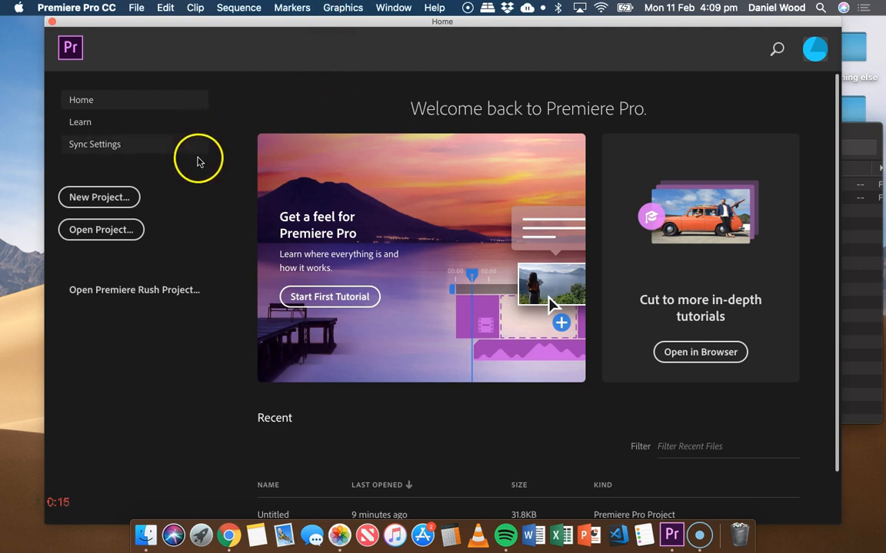
Start a new project and name it MyProject, keeping the default save location.
left_click(108, 198)
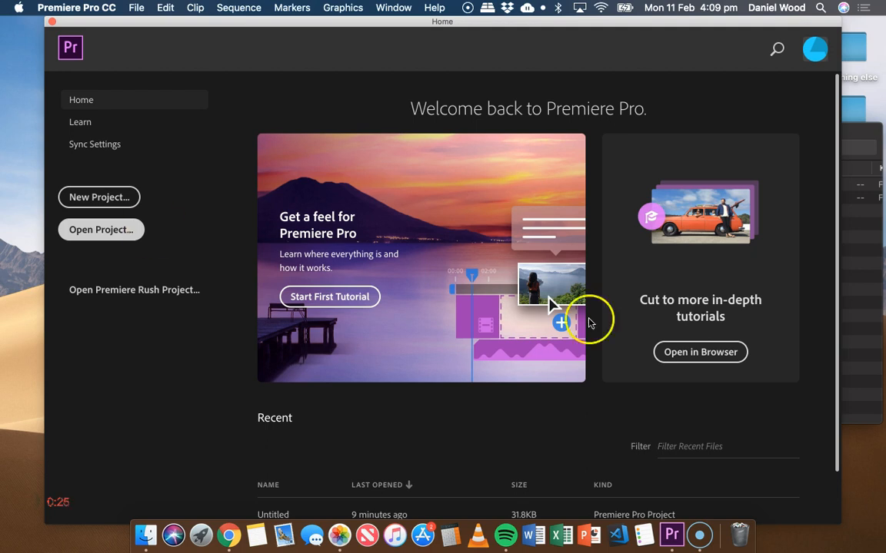
scroll(605, 324, "down", 1)
scroll(604, 324, "down", 2)
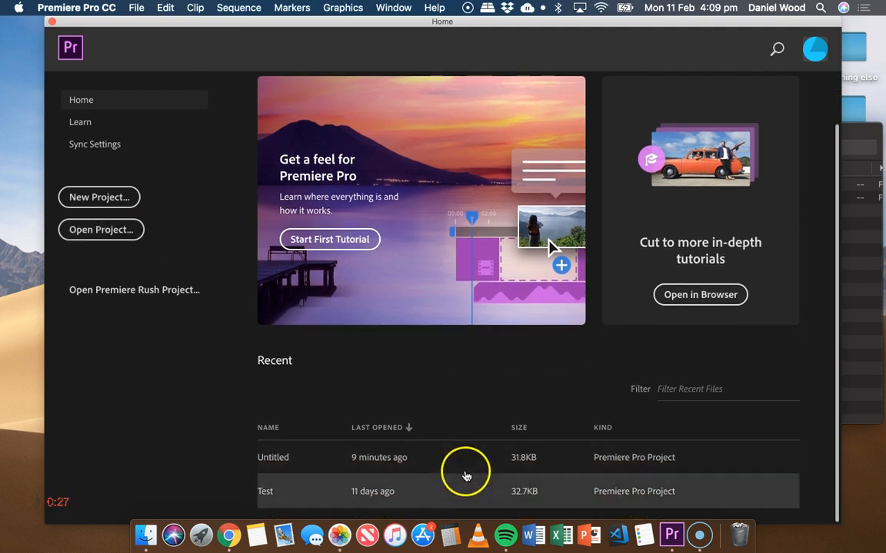
scroll(468, 492, "up", 3)
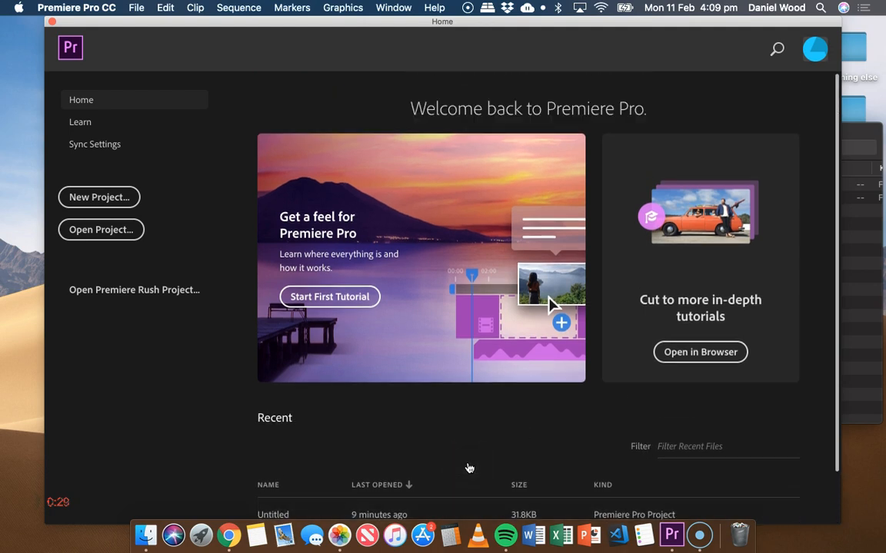
left_click(96, 198)
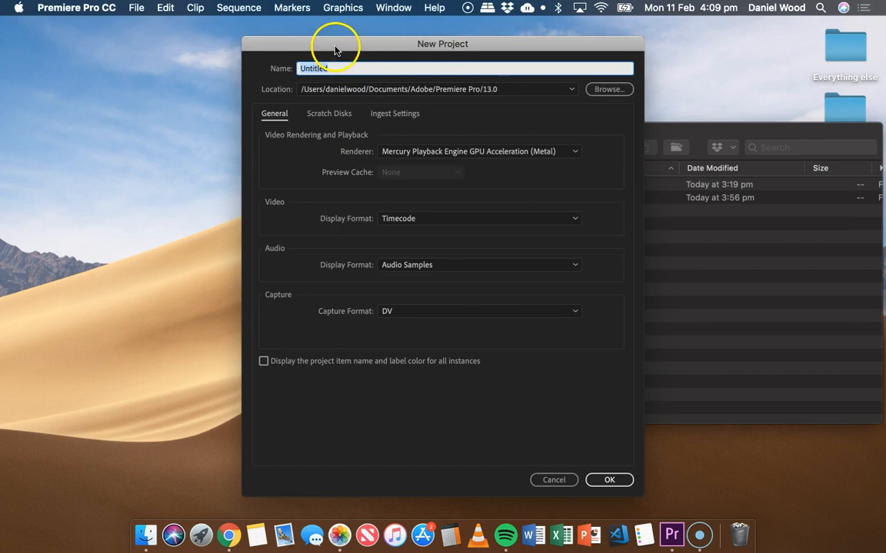
left_click_drag(336, 48, 327, 40)
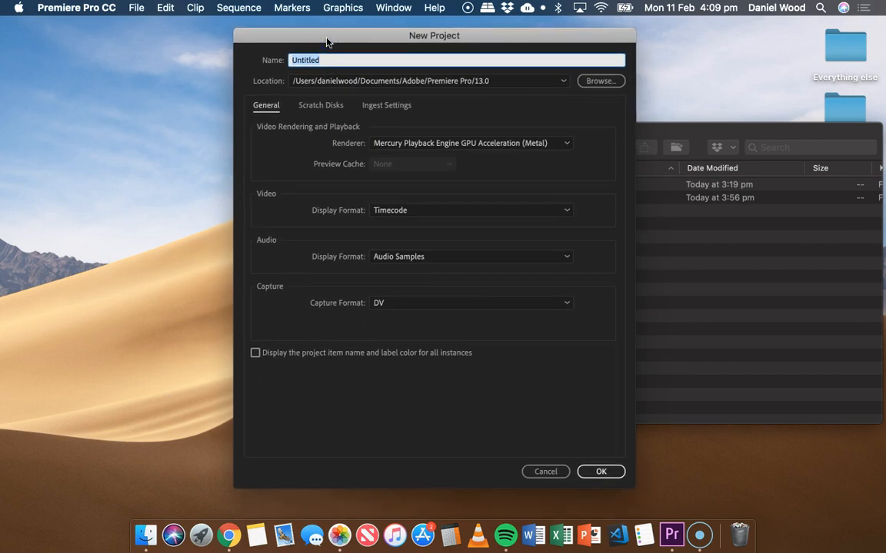
type("MyProject")
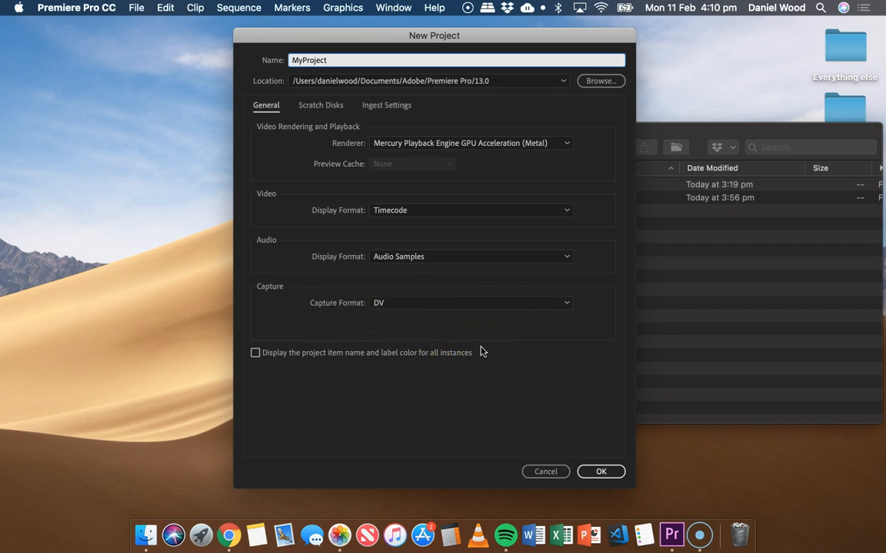
Review the scratch disk locations and create the project with the default general settings.
left_click(321, 108)
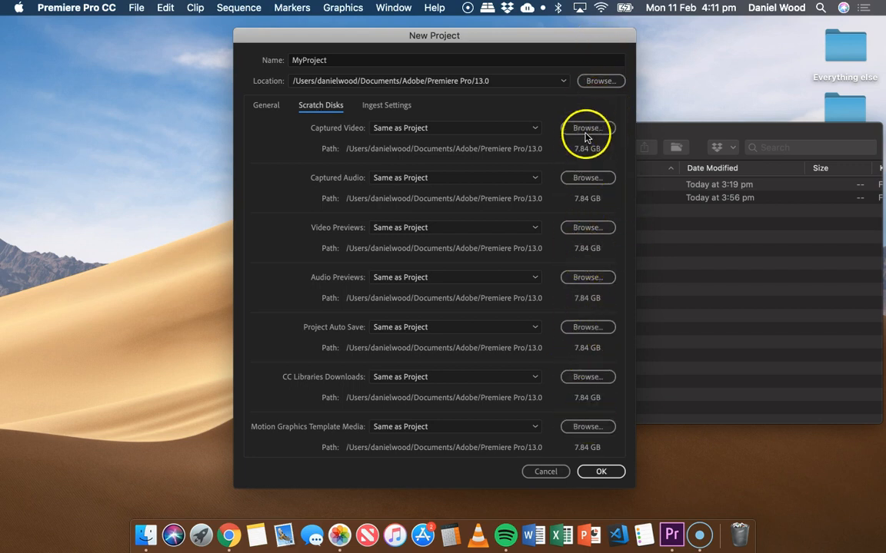
left_click(273, 109)
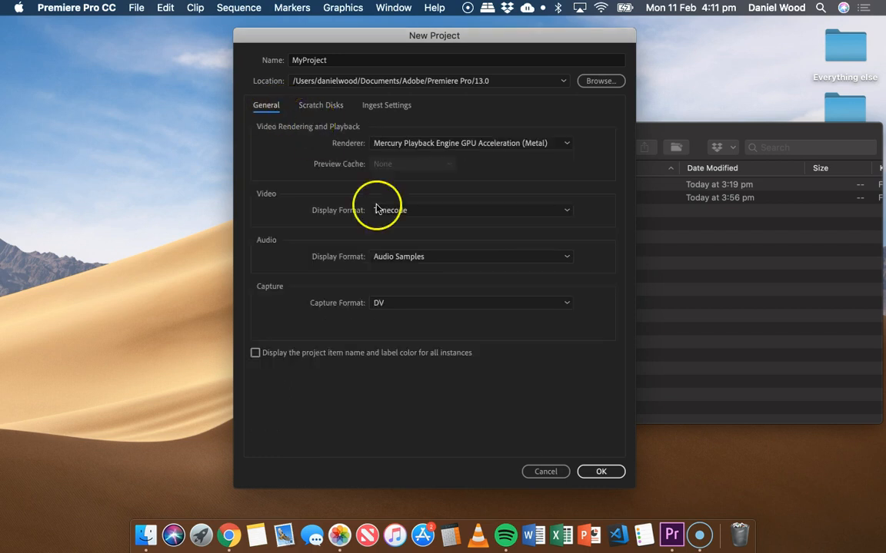
left_click(601, 472)
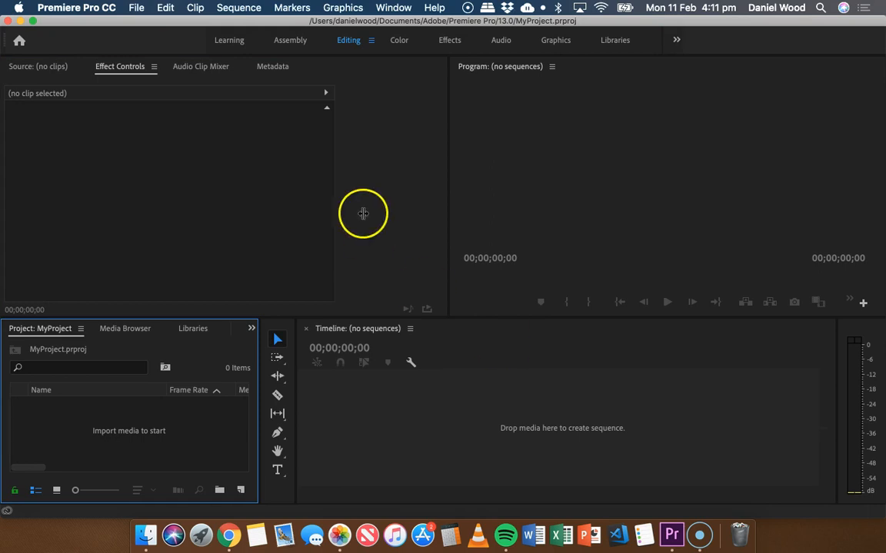
Examine the Editing workspace's four main areas and the lists of available panels and workspaces.
left_click(219, 198)
left_click(587, 143)
left_click(161, 432)
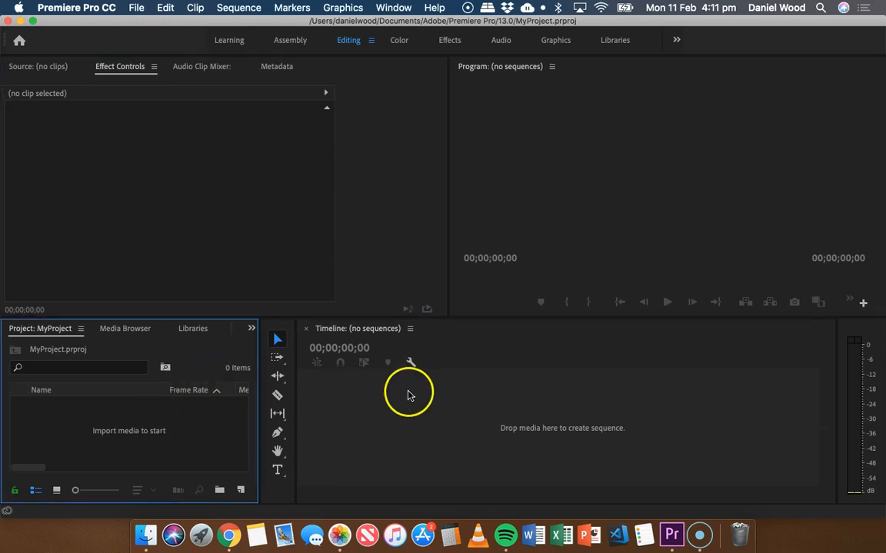
left_click(571, 433)
left_click(392, 8)
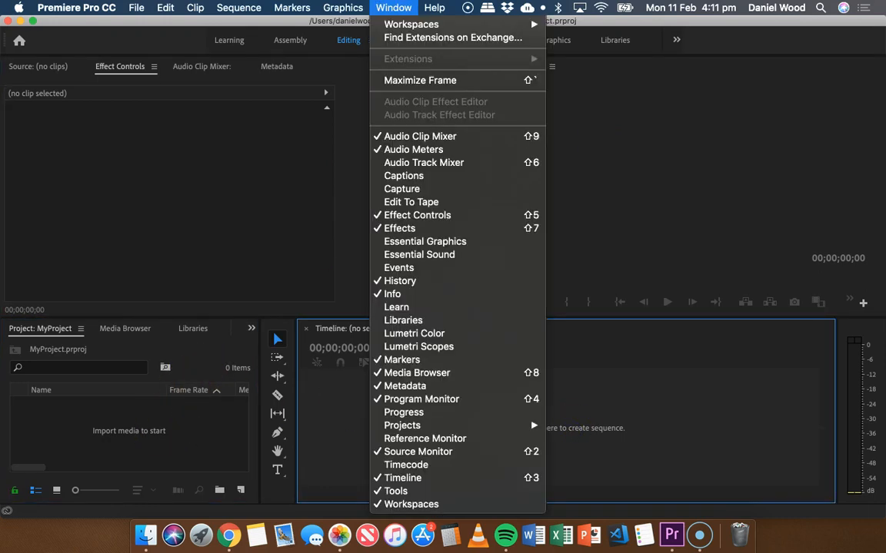
left_click(393, 7)
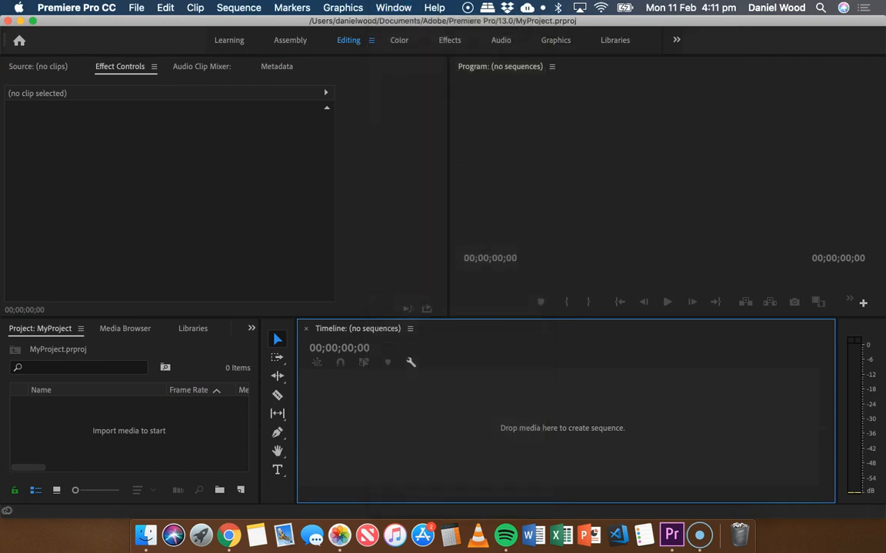
left_click(393, 7)
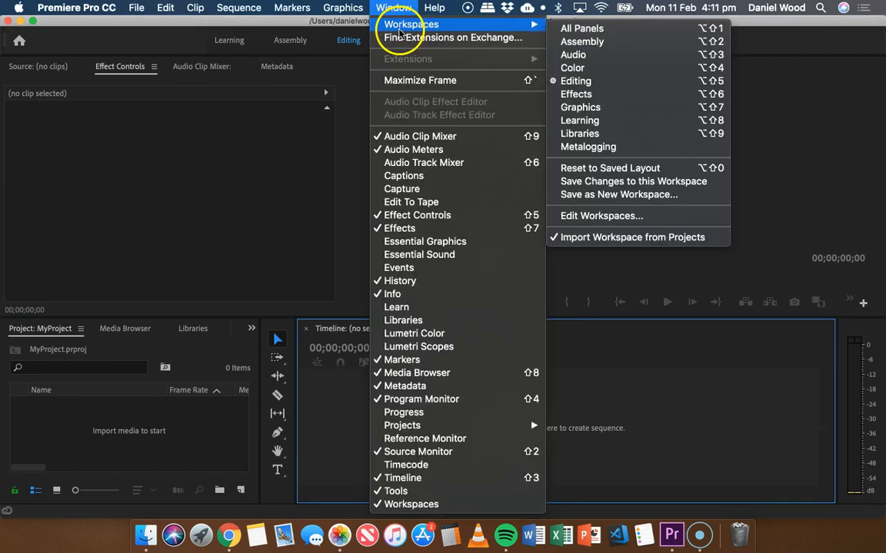
mouse_move(541, 28)
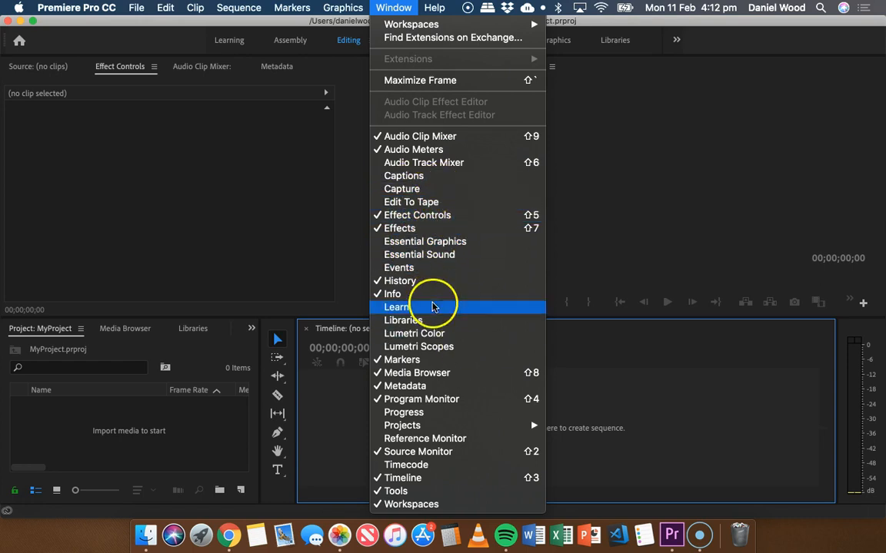
key("Escape")
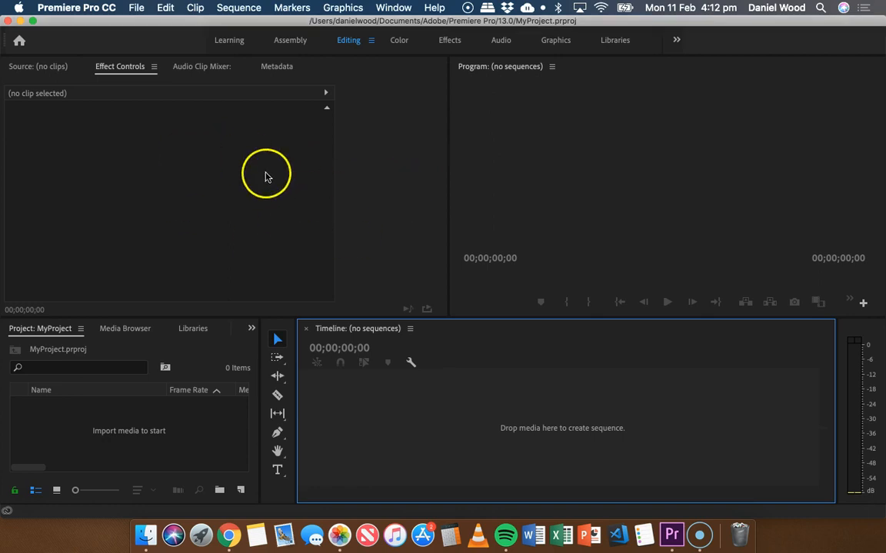
Inspect the Effect Controls, Program, Project and Timeline areas one after another.
left_click(219, 205)
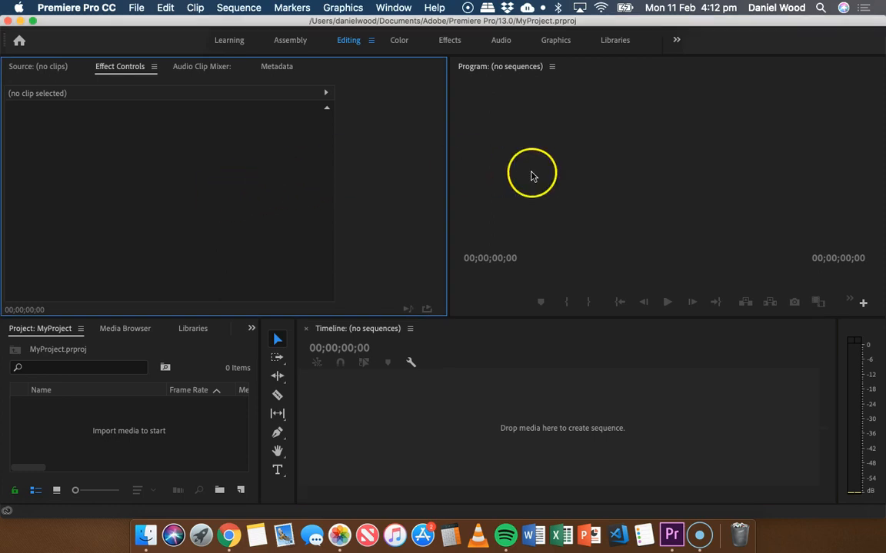
left_click(624, 145)
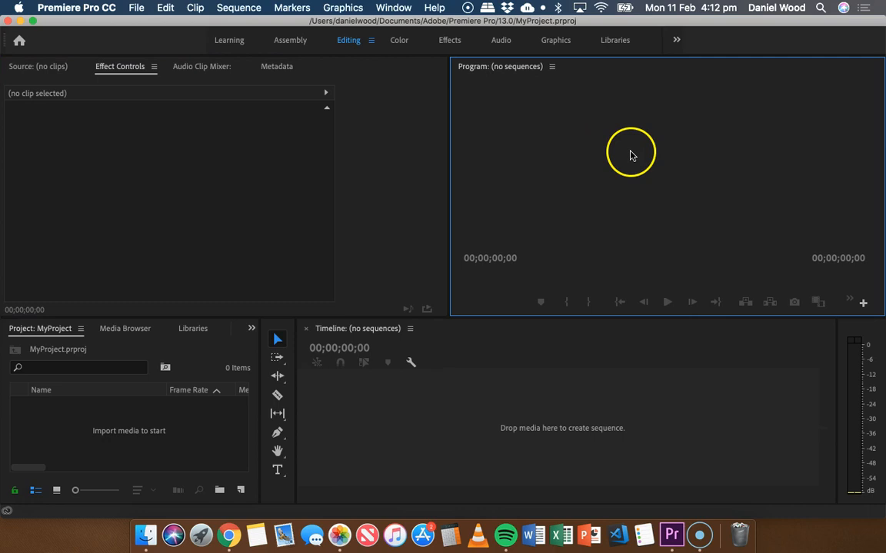
left_click(123, 432)
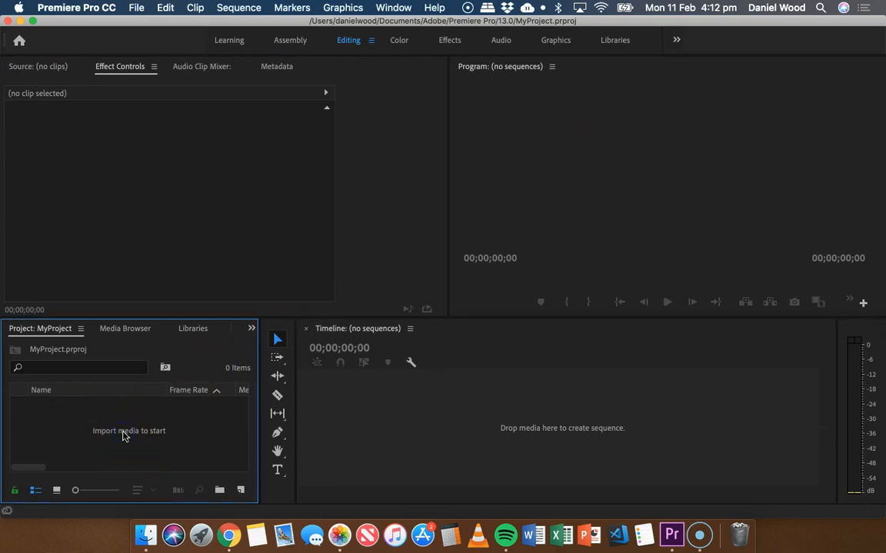
left_click(528, 415)
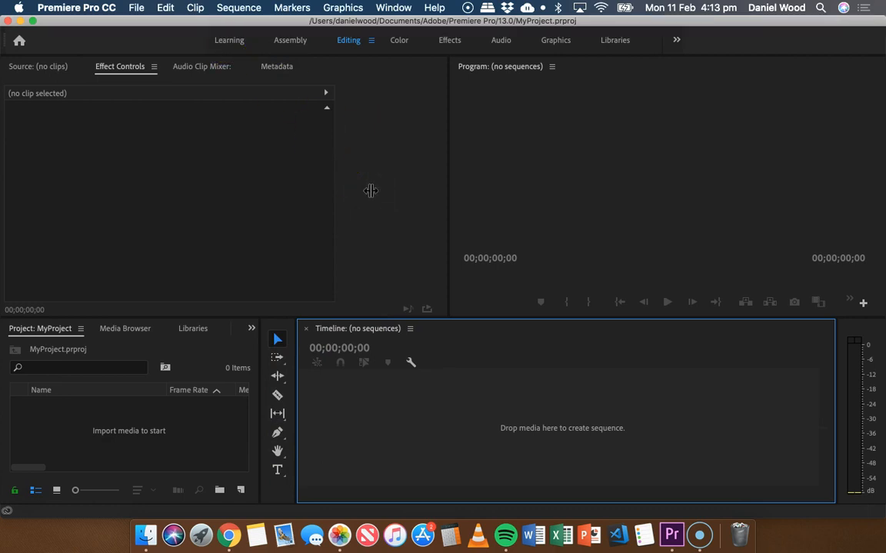
left_click(123, 460)
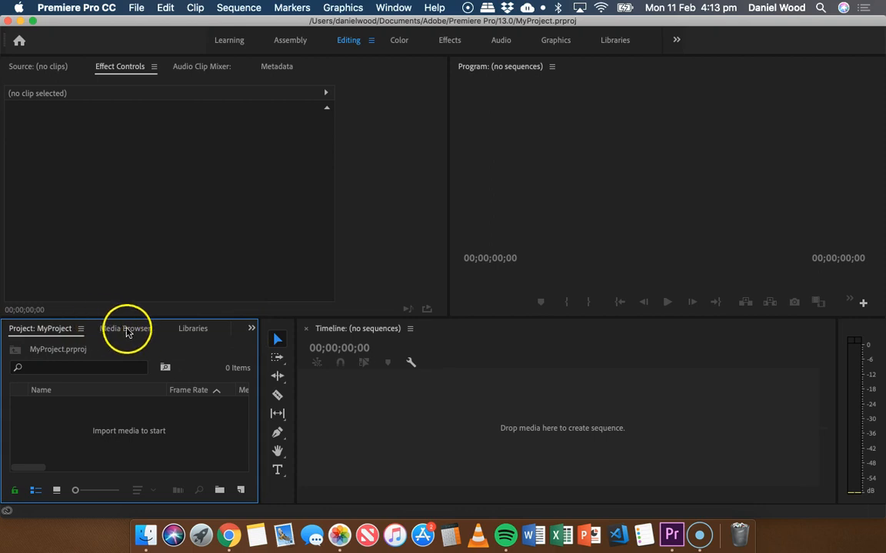
View the Effects and Media Browser panels, ending back on the MyProject media list.
left_click(252, 330)
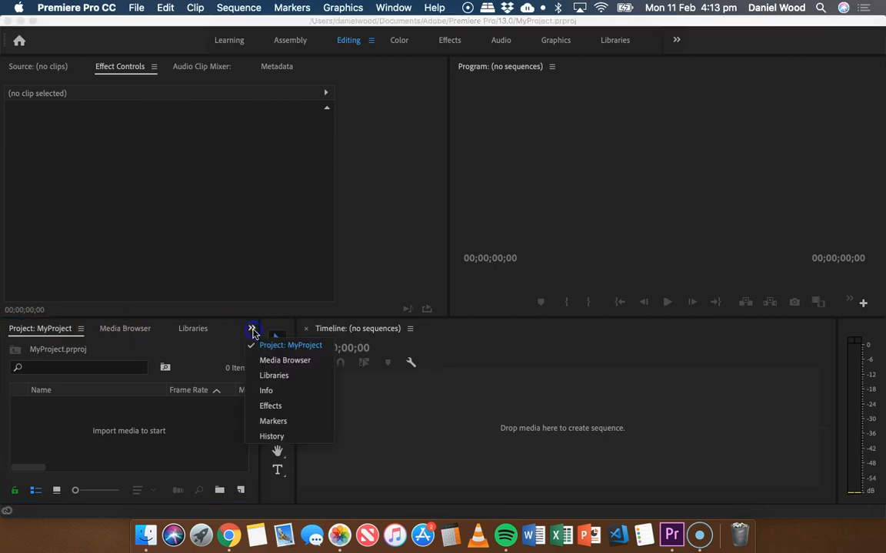
left_click(265, 406)
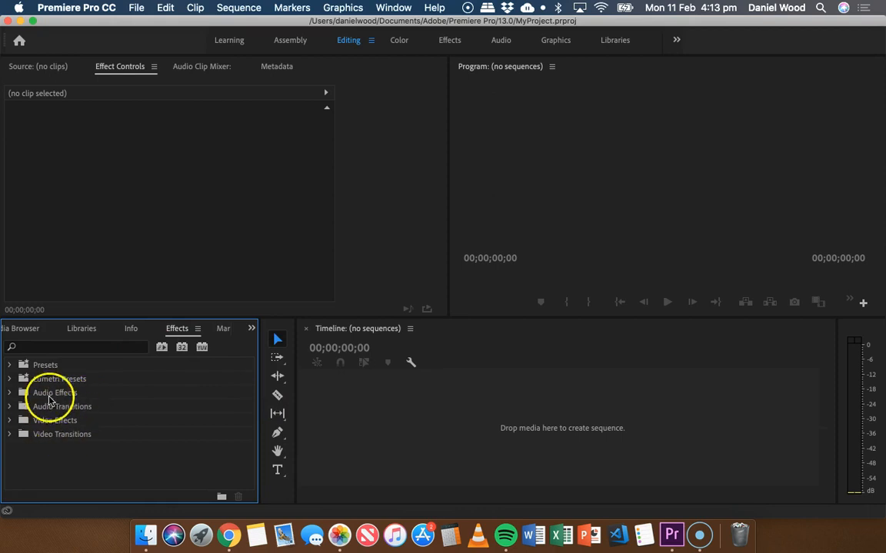
left_click(30, 329)
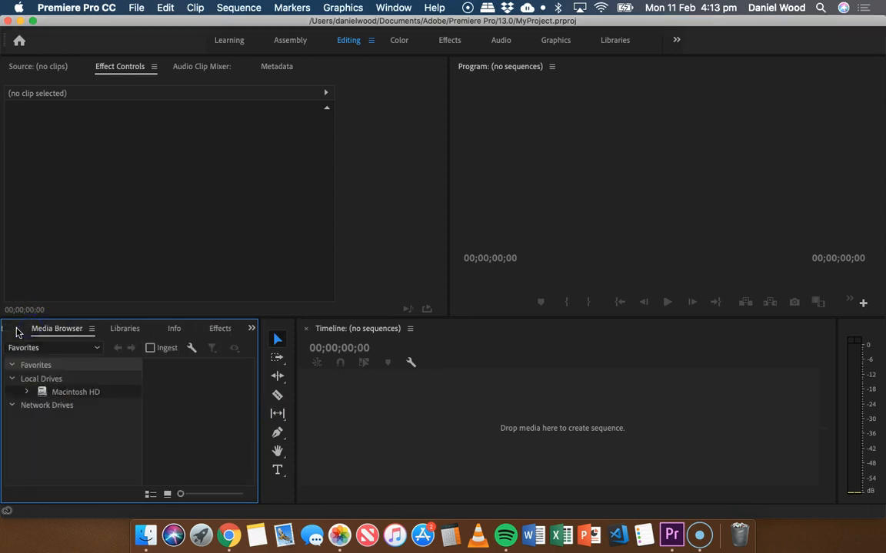
left_click(11, 330)
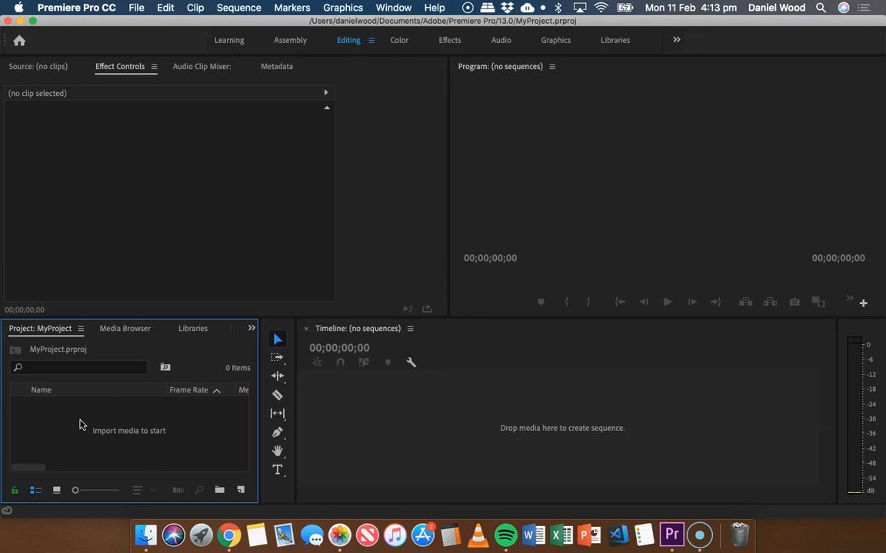
Switch to Finder and import IMG_3025.m4v from the Video folder into the MyProject media list.
left_click(145, 529)
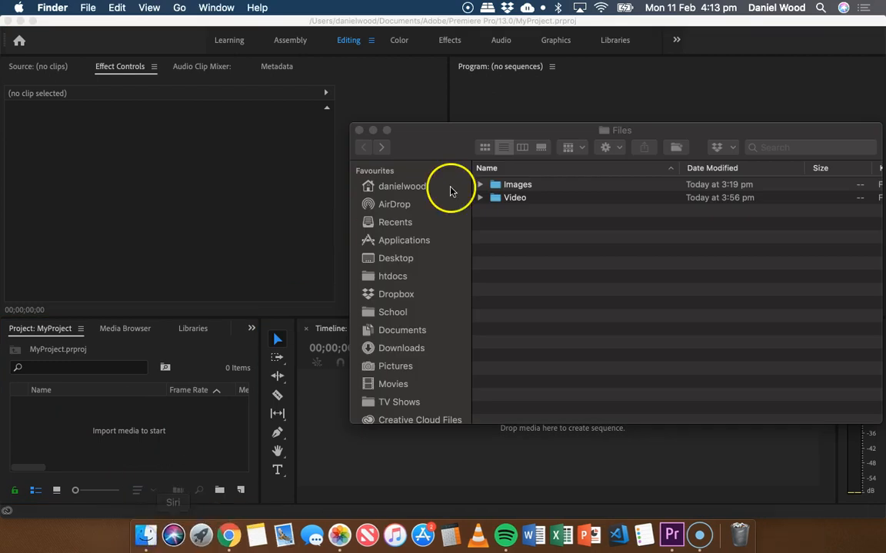
left_click_drag(425, 142, 352, 136)
double_click(421, 193)
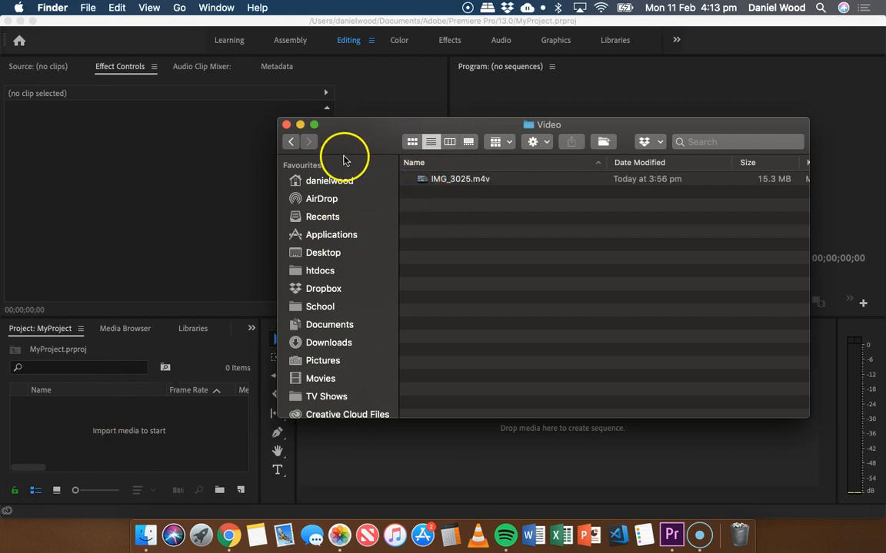
left_click(291, 142)
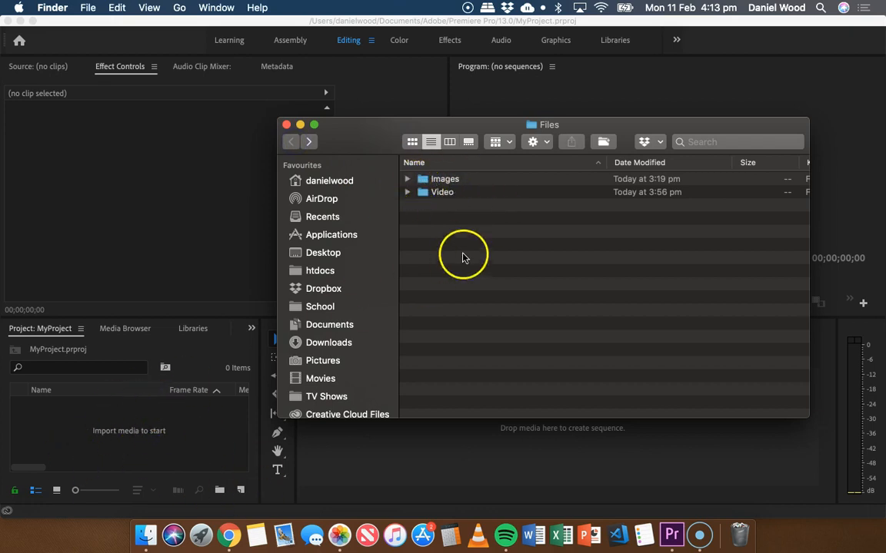
left_click_drag(489, 250, 446, 180)
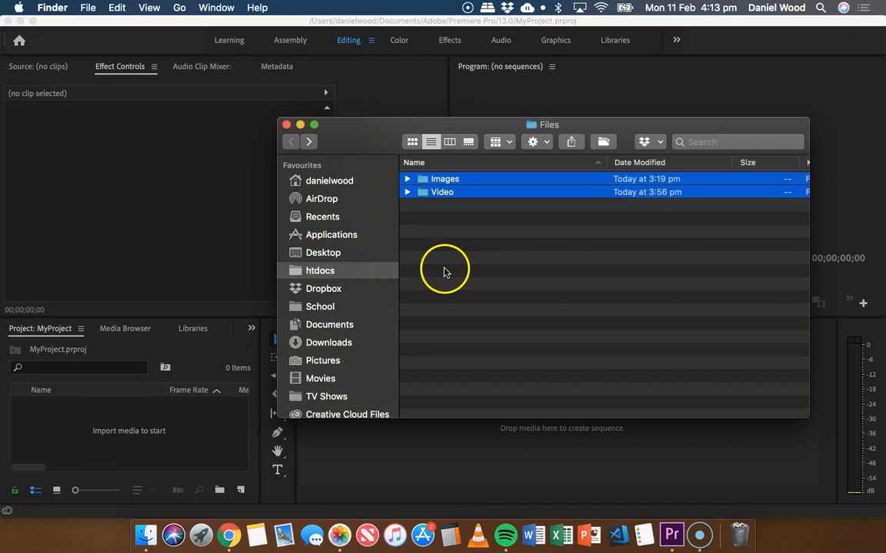
left_click(493, 251)
double_click(451, 193)
left_click(454, 178)
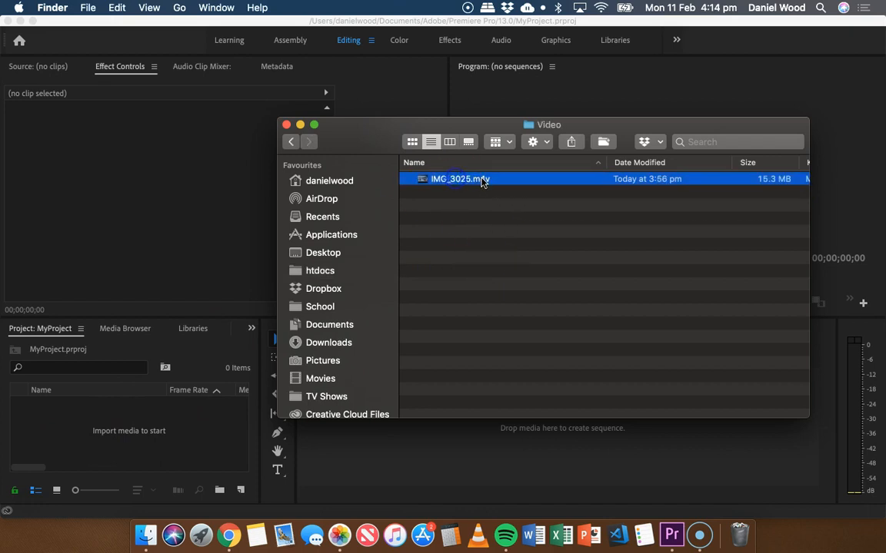
left_click_drag(479, 180, 155, 445)
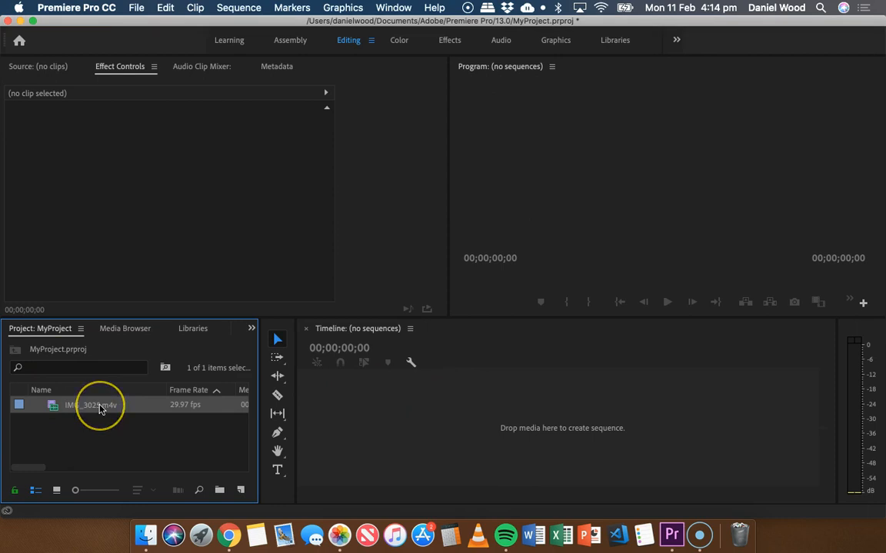
Open IMG_3025.m4v in the Source monitor and preview its first couple of seconds.
left_click(45, 67)
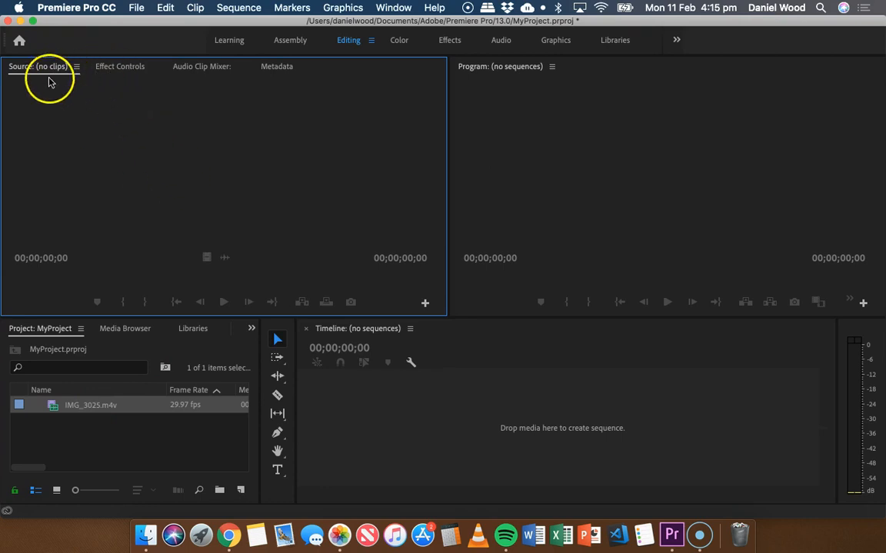
double_click(52, 406)
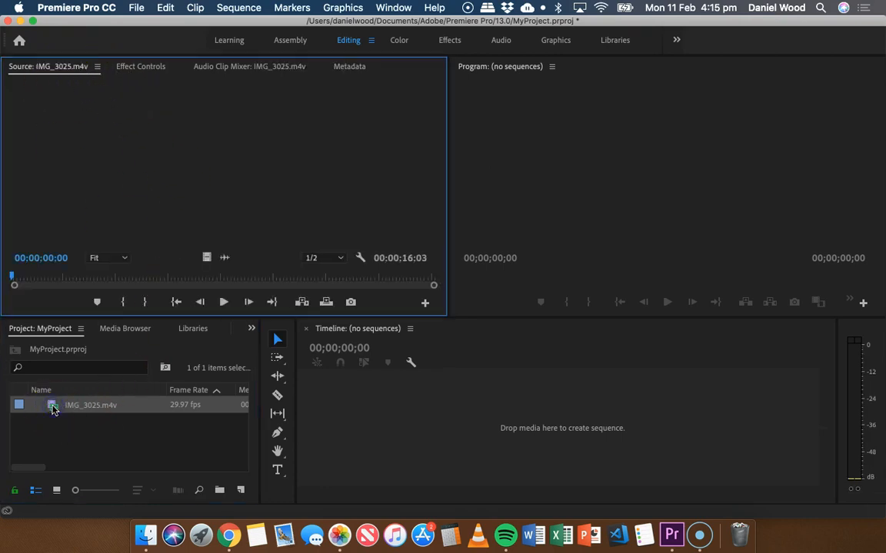
left_click(224, 302)
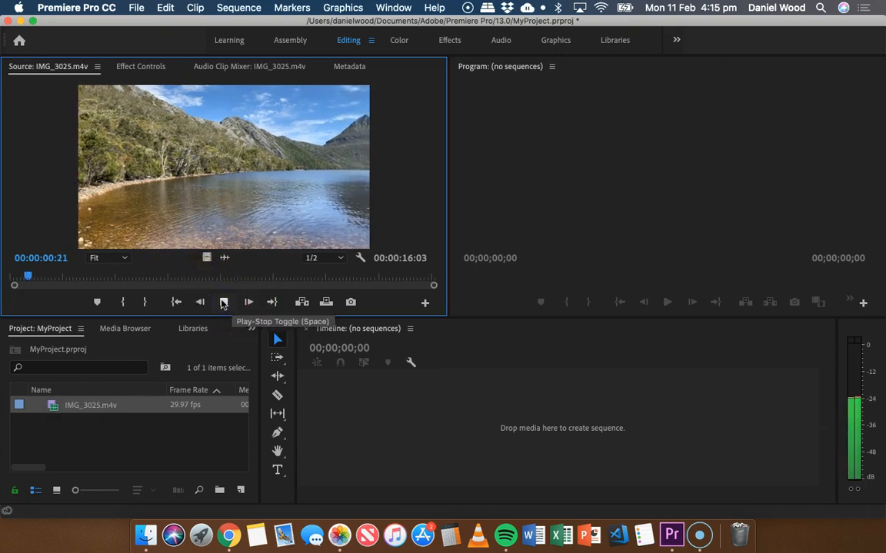
left_click(223, 302)
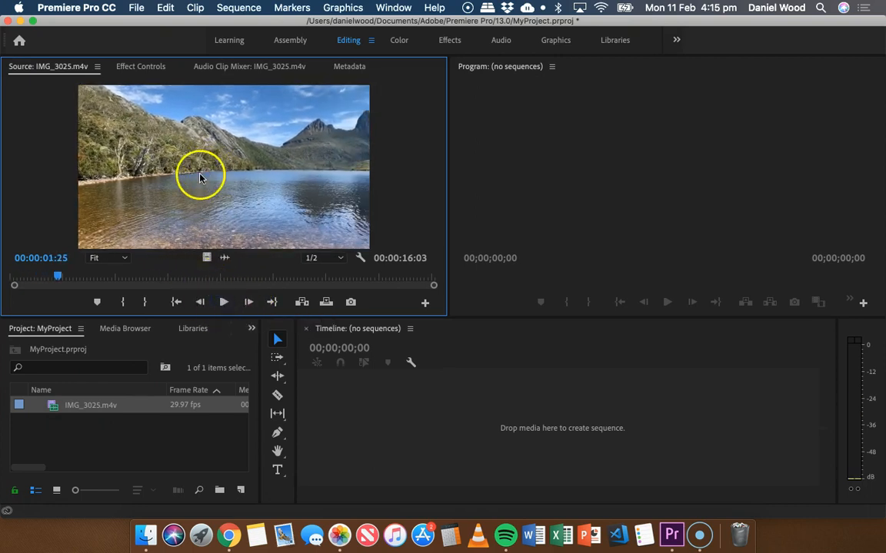
Create a sequence from IMG_3025.m4v by placing the clip in the empty timeline.
left_click_drag(51, 407, 294, 437)
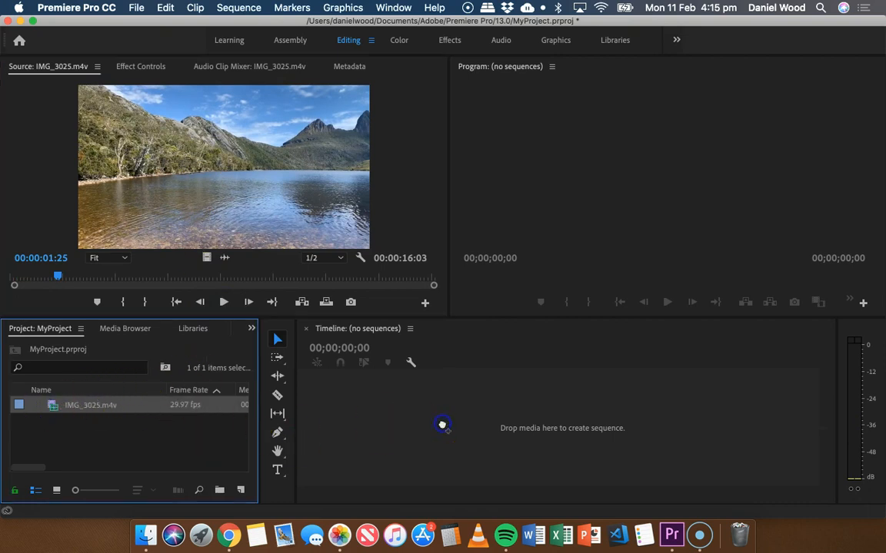
left_click_drag(442, 425, 442, 425)
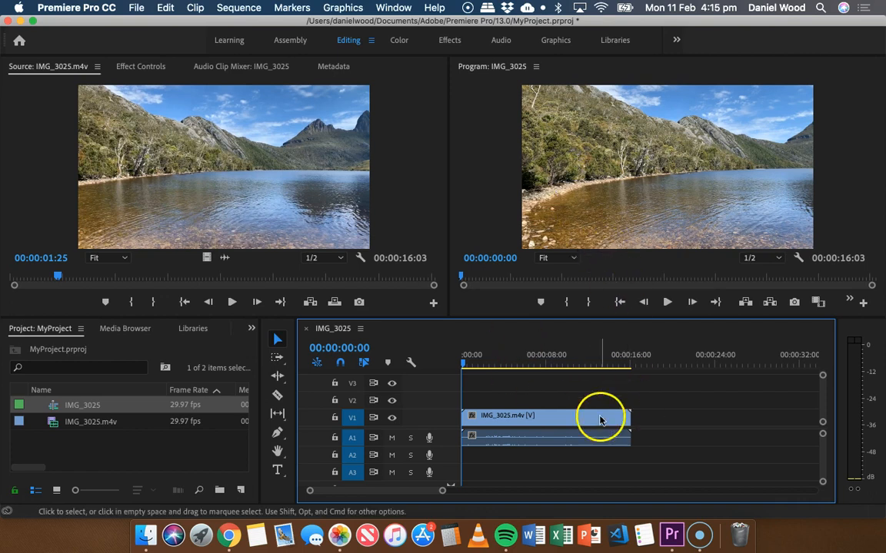
Lower the system volume and play several more seconds of IMG_3025.m4v in the Source monitor.
key("XF86AudioLowerVolume")
key("XF86AudioLowerVolume")
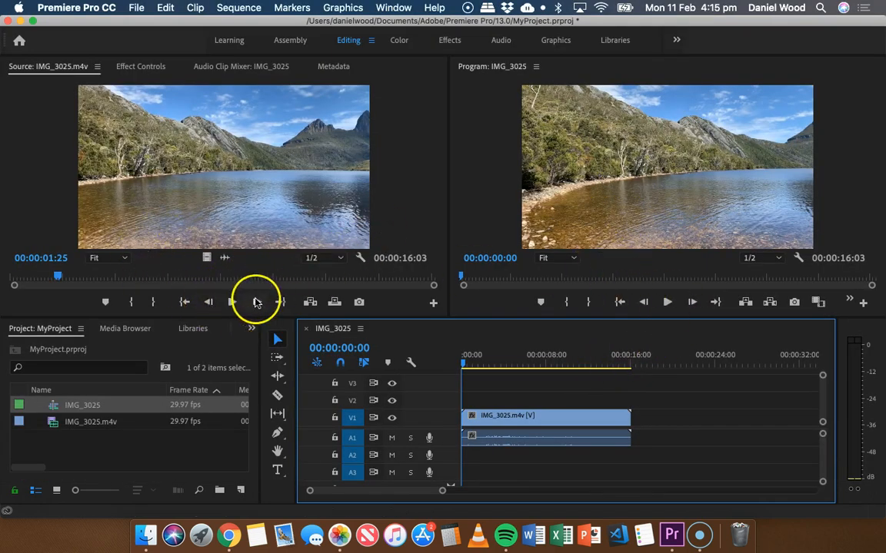
left_click(232, 301)
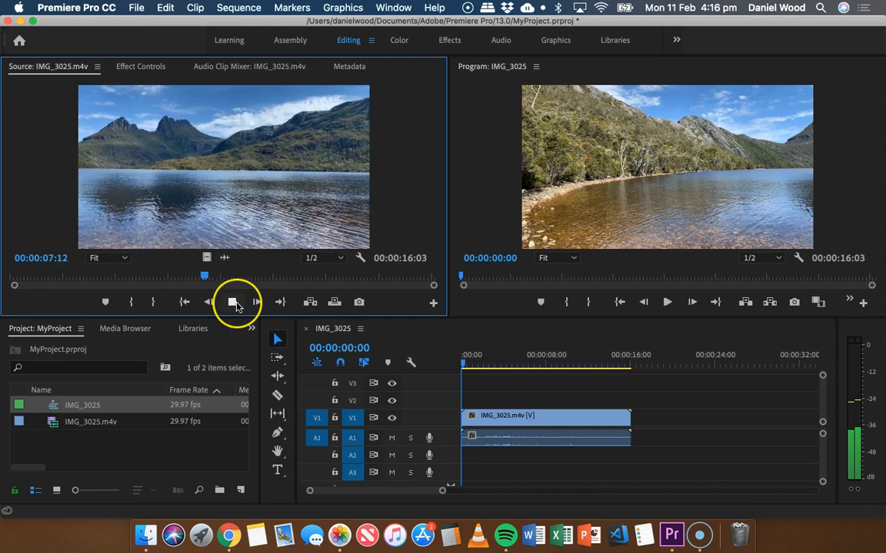
left_click(237, 304)
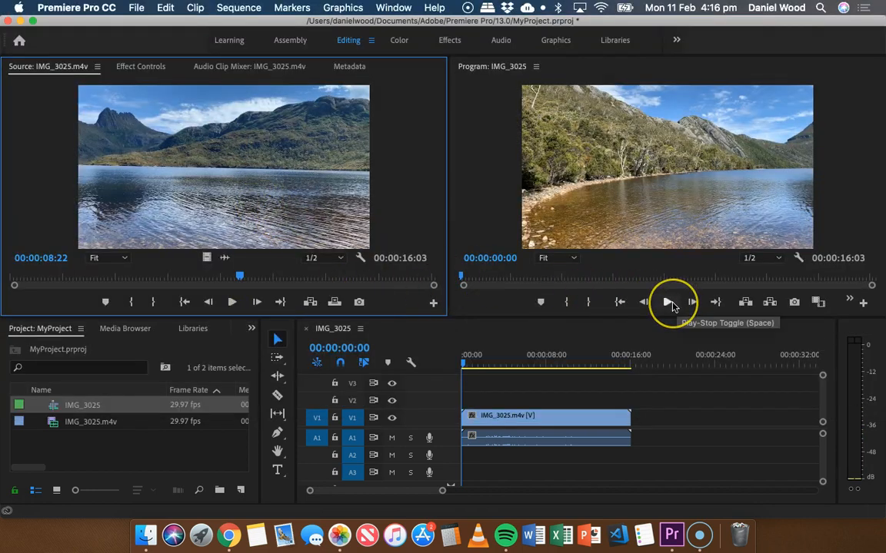
Play and pause the IMG_3025 sequence in the Program monitor a few times and return the playhead to the start.
left_click(668, 303)
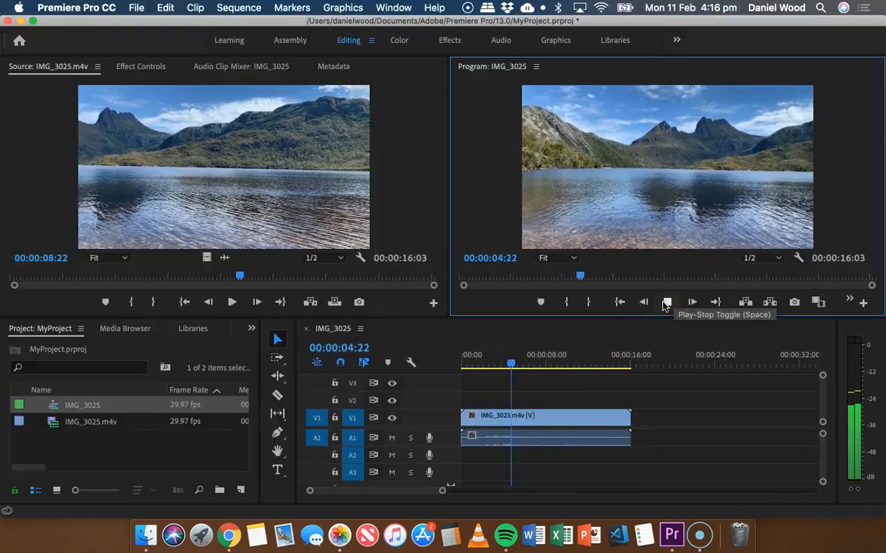
left_click(666, 304)
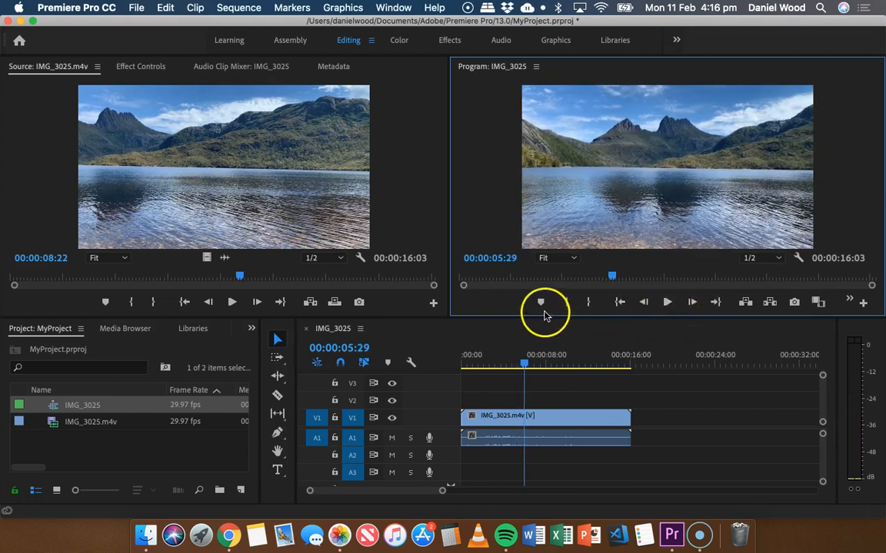
key("space")
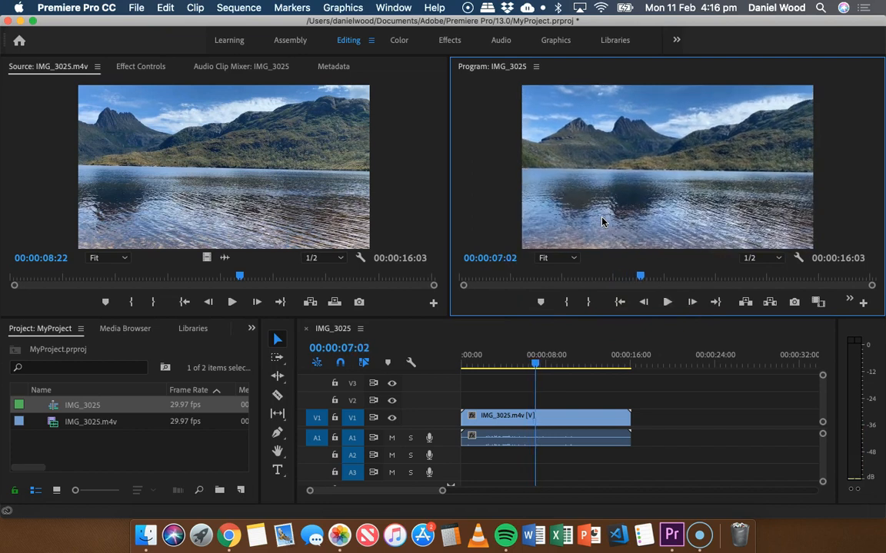
key("space")
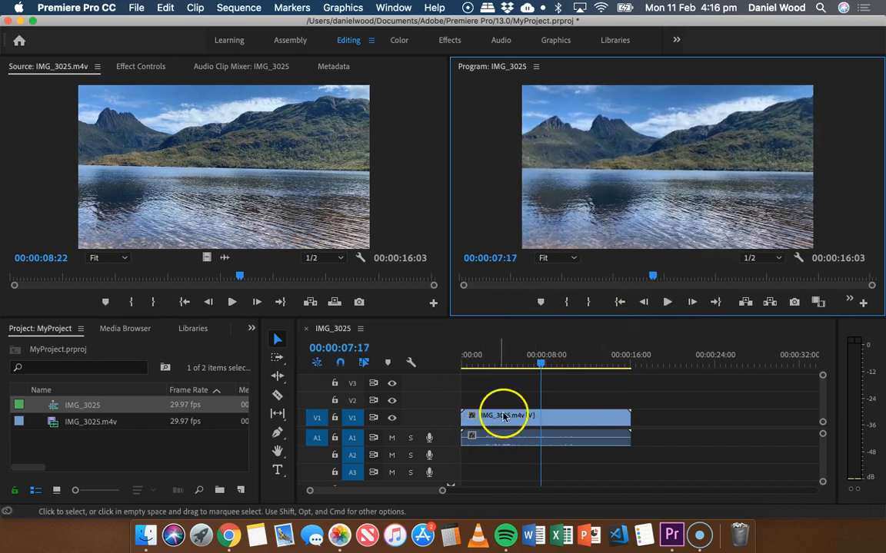
left_click_drag(541, 360, 459, 361)
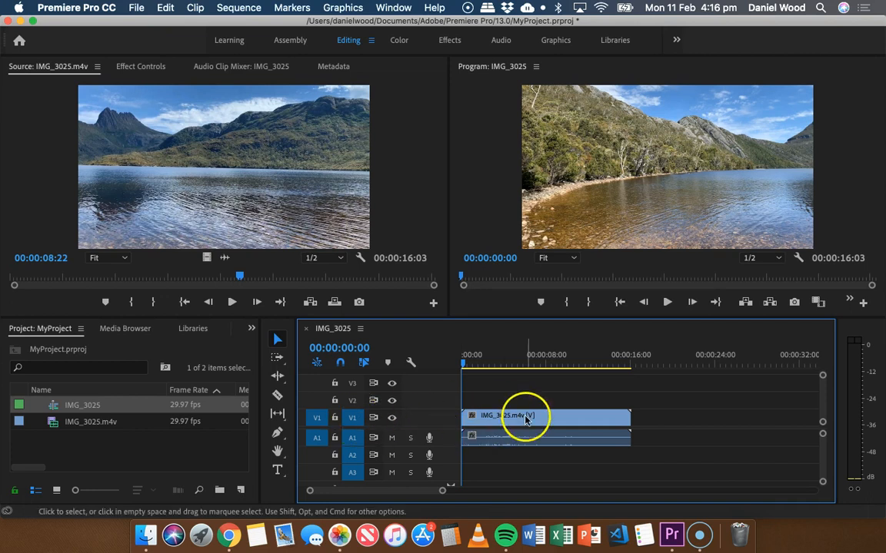
left_click(355, 422)
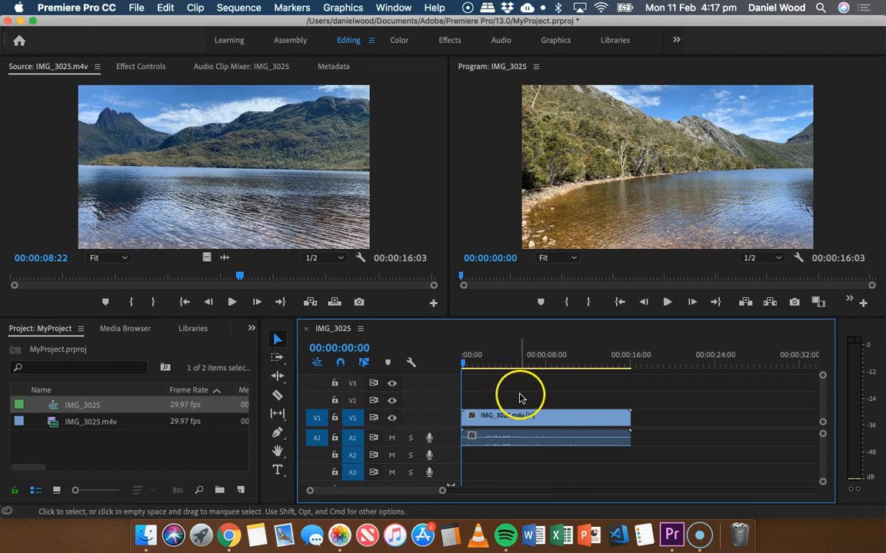
key("ctrl+grave")
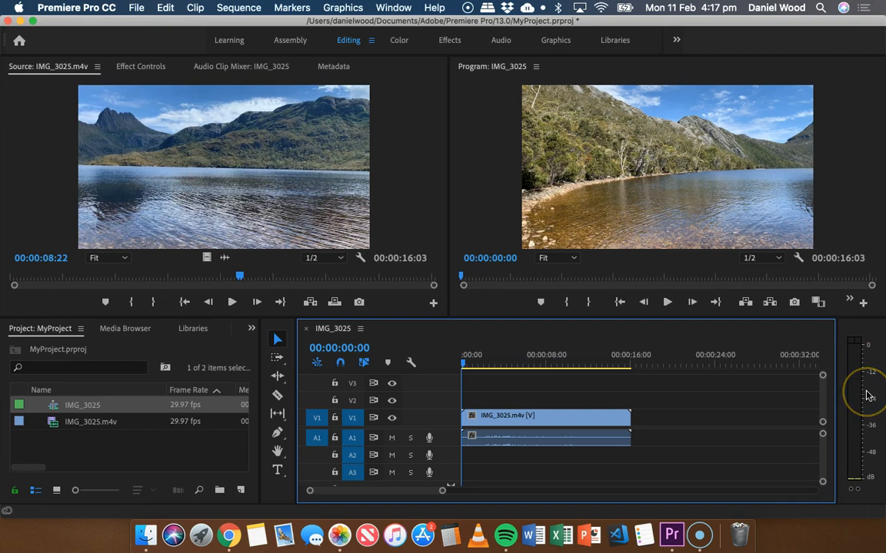
Play the first five seconds of the IMG_3025 sequence while watching the audio meters.
left_click(666, 302)
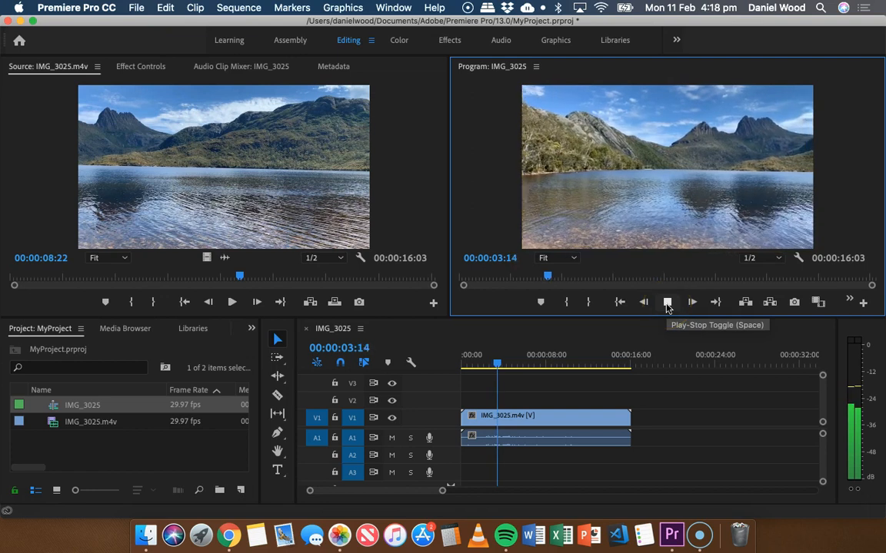
left_click(666, 303)
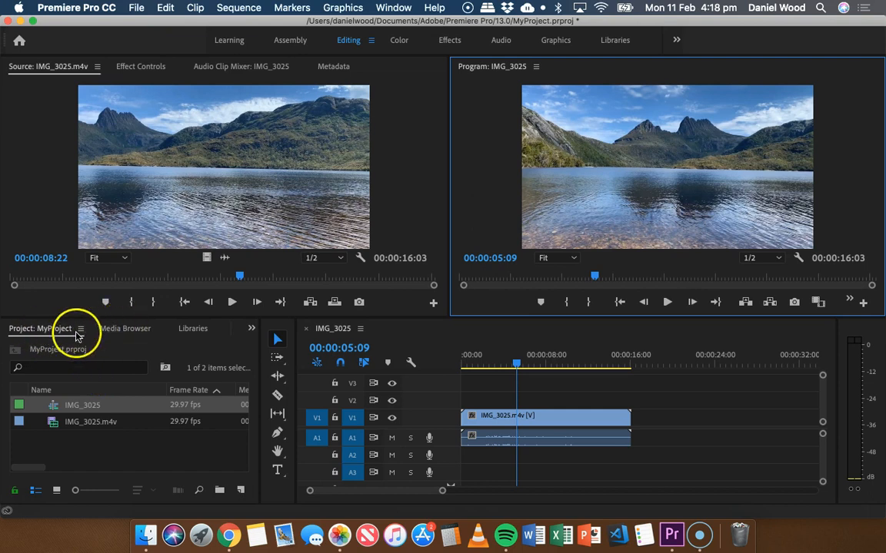
Switch between the effects library and the MyProject media list, finish on Effects, and widen that panel group.
left_click(250, 328)
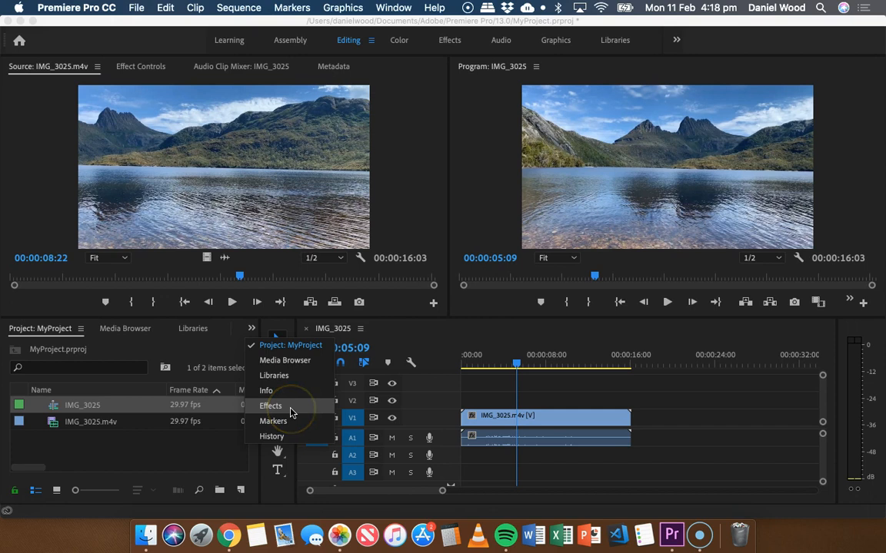
left_click(271, 406)
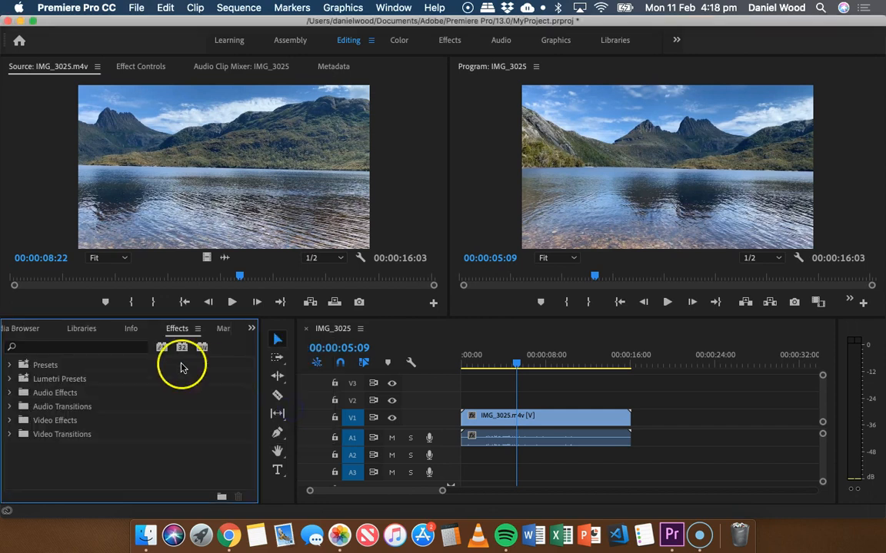
left_click(44, 330)
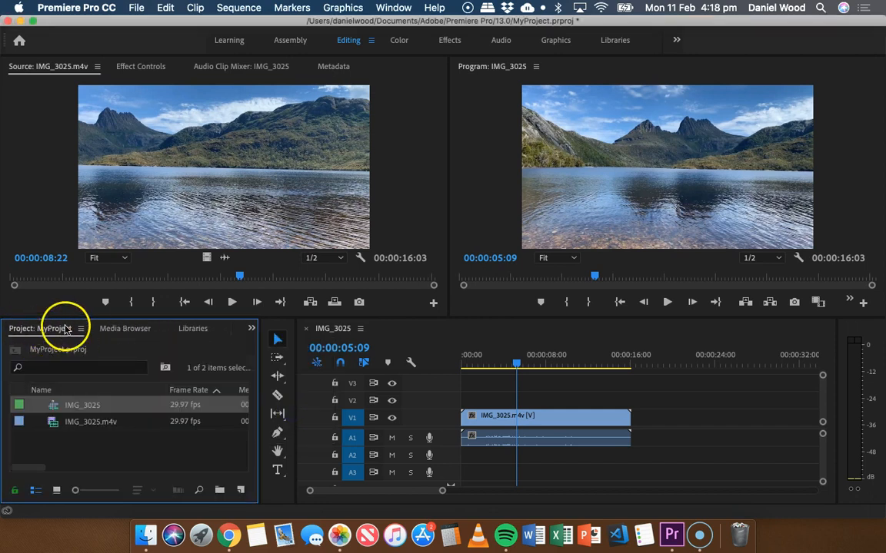
scroll(66, 329, "down", 1)
scroll(129, 331, "down", 2)
left_click(222, 331)
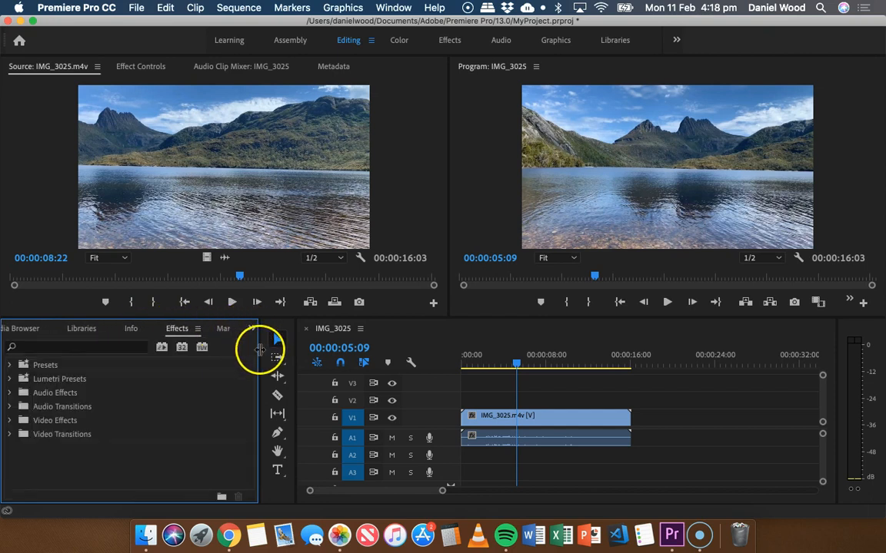
left_click_drag(275, 351, 306, 362)
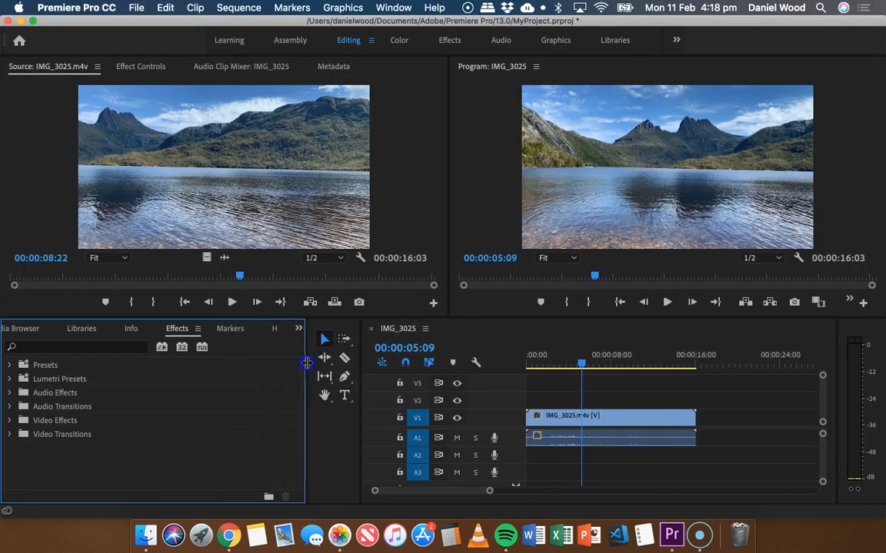
left_click(393, 8)
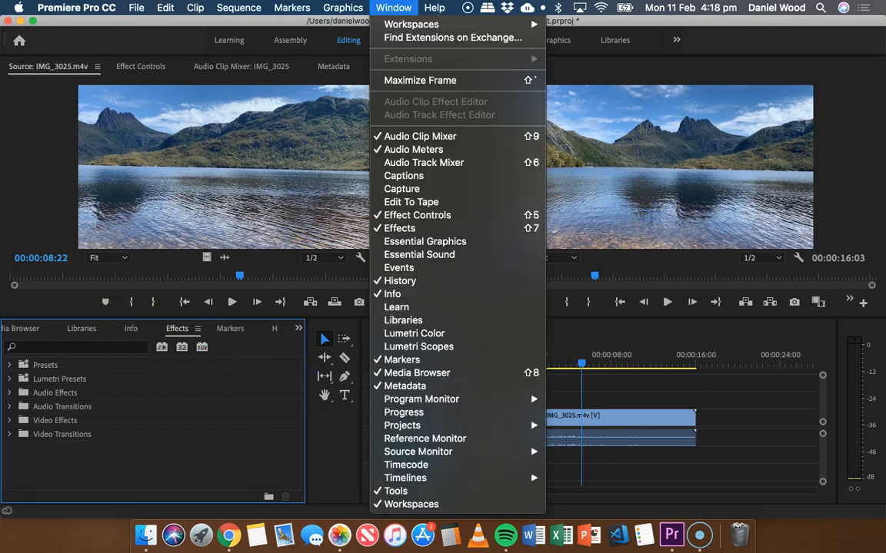
mouse_move(387, 25)
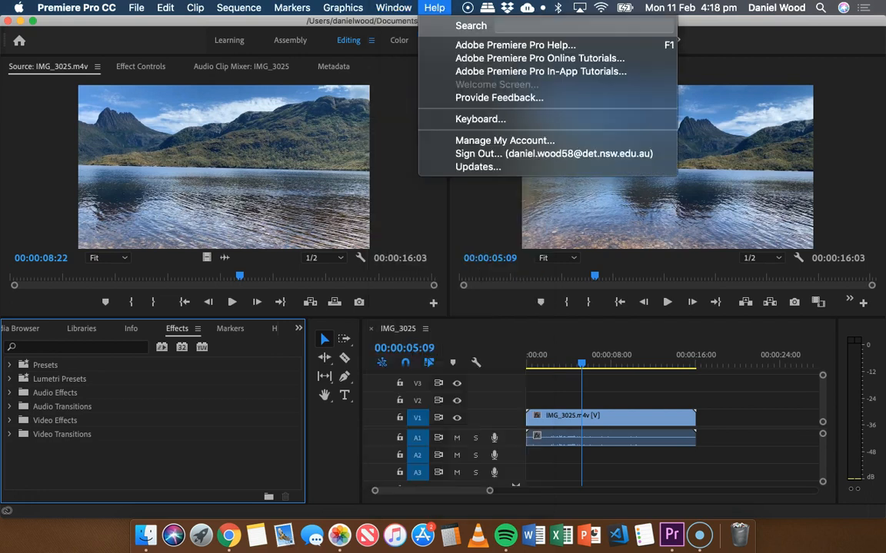
left_click(393, 8)
Move Effects to the front of its panel group, ahead of MyProject, and switch between the two, ending on Effects.
left_click_drag(178, 329, 91, 332)
mouse_move(31, 333)
left_mouse_down()
mouse_move(5, 330)
mouse_move(66, 332)
mouse_move(23, 330)
left_mouse_up()
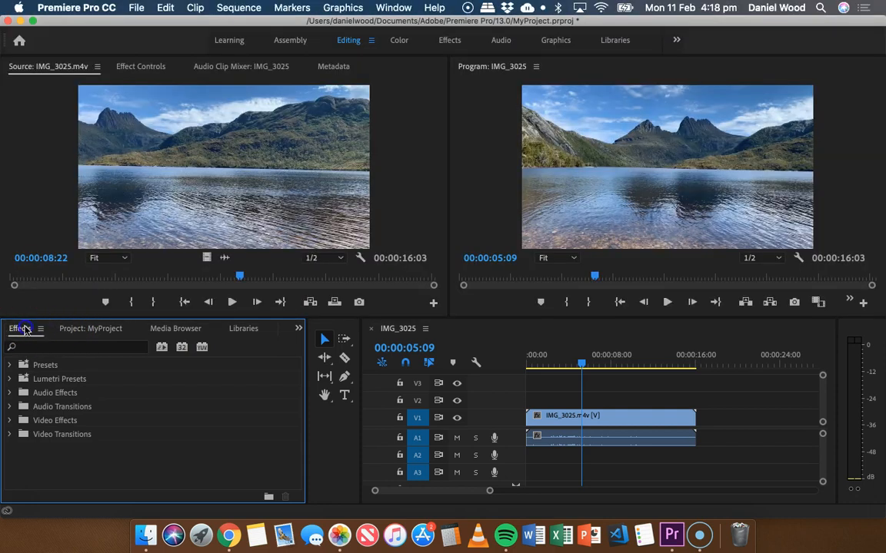
left_click(78, 333)
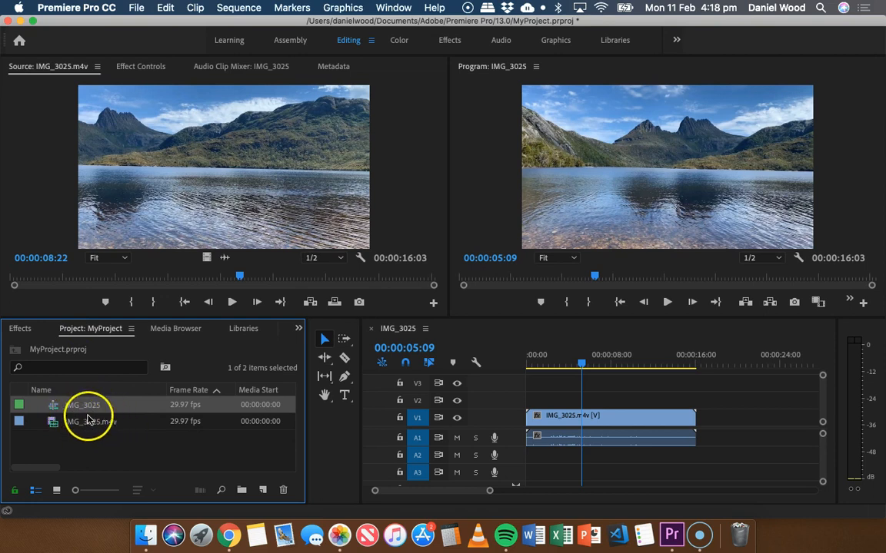
left_click(22, 329)
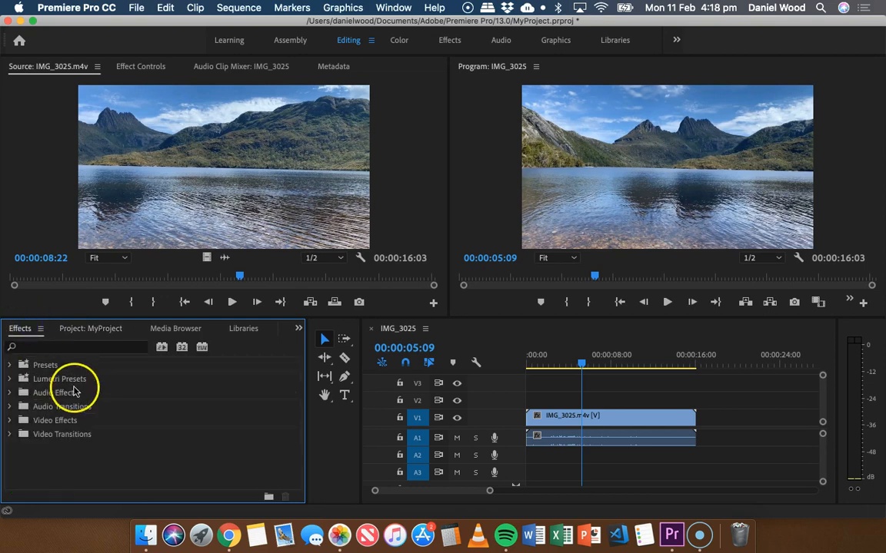
Return the playhead to the beginning of the IMG_3025 sequence.
left_click(542, 364)
left_click_drag(541, 365, 504, 363)
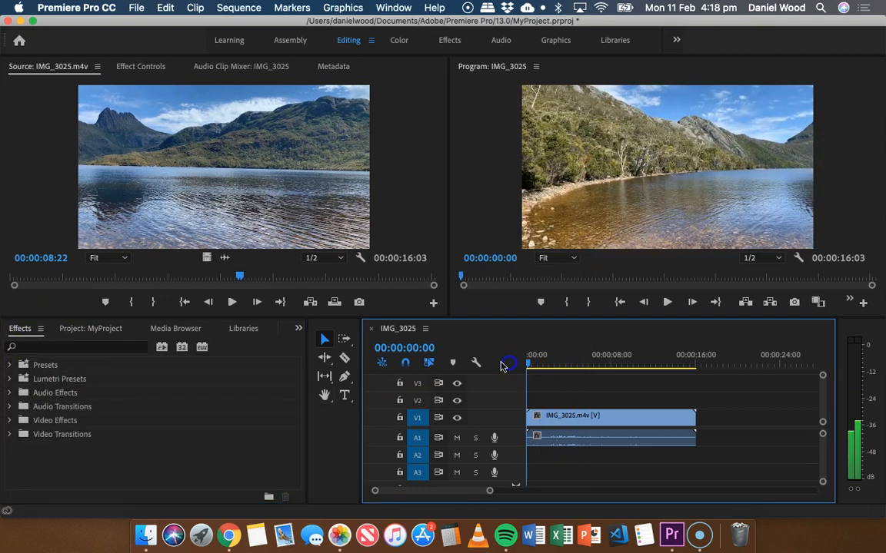
left_click(409, 412)
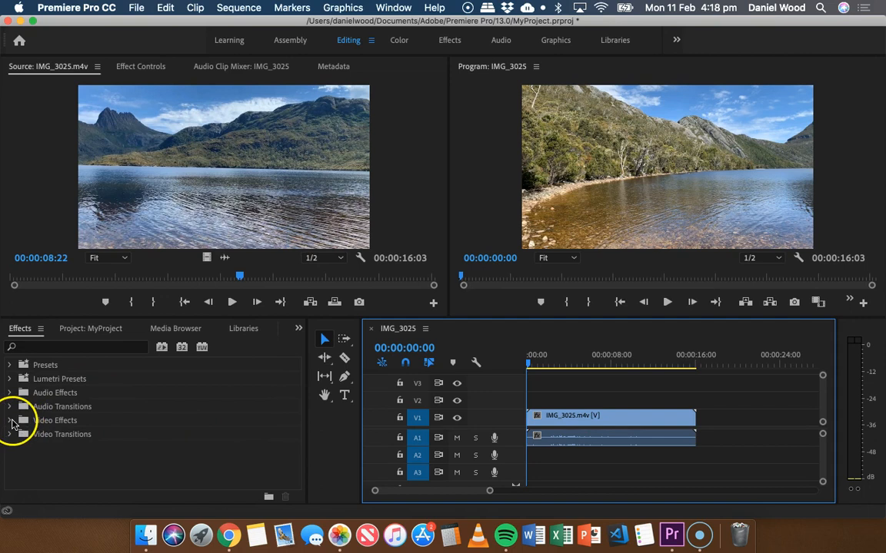
Apply the Barn Doors wipe video transition to the start of the IMG_3025.m4v clip on V1.
left_click(10, 434)
scroll(103, 435, "down", 3)
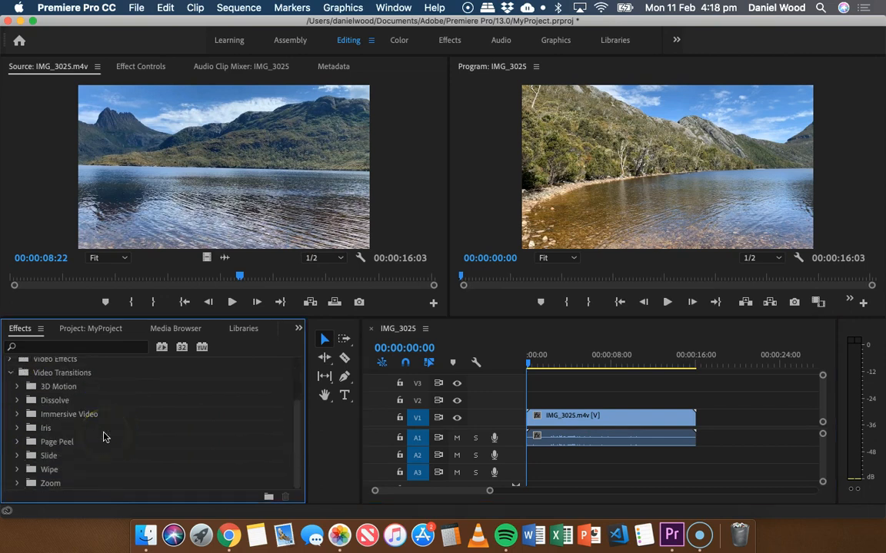
left_click(17, 469)
scroll(69, 442, "down", 3)
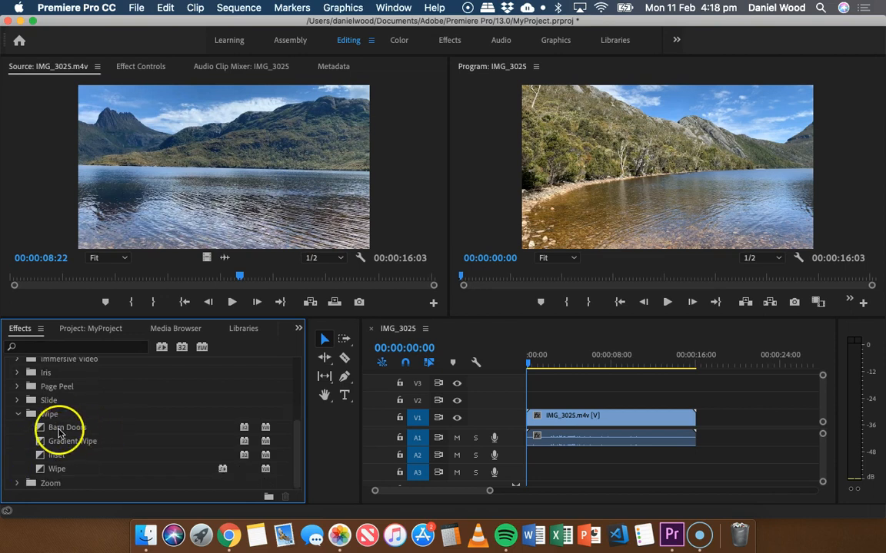
left_click(61, 430)
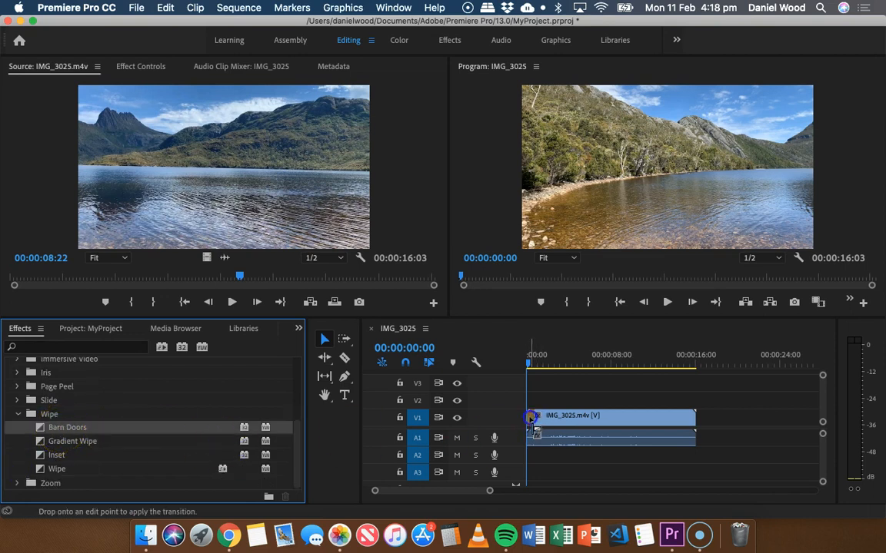
left_click_drag(532, 419, 533, 421)
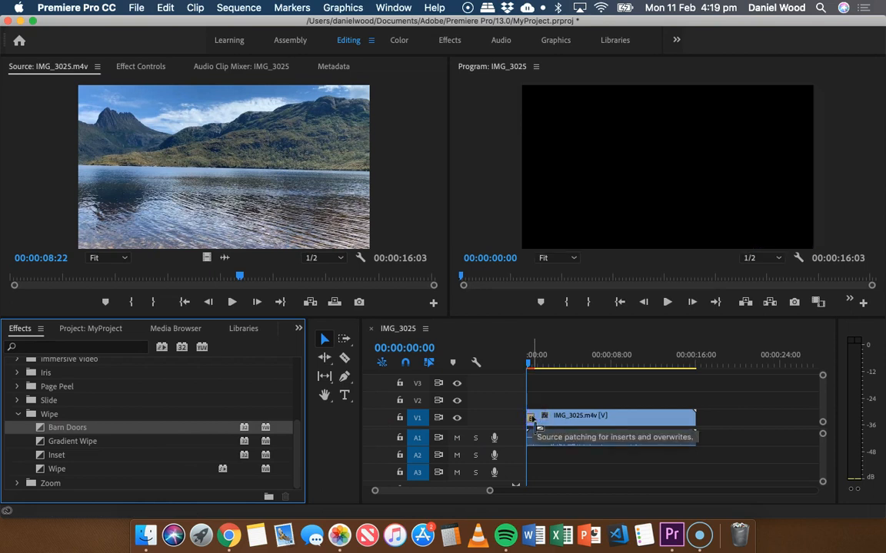
Preview the Barn Doors transition by playing the sequence's opening, and bring the playhead back to 00:00:00:00.
left_click(666, 303)
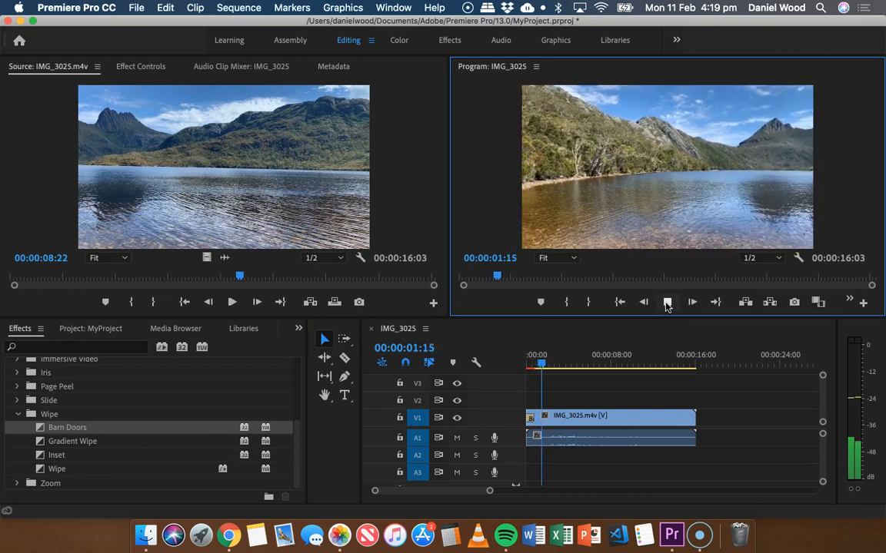
left_click(667, 302)
left_click_drag(514, 277, 460, 270)
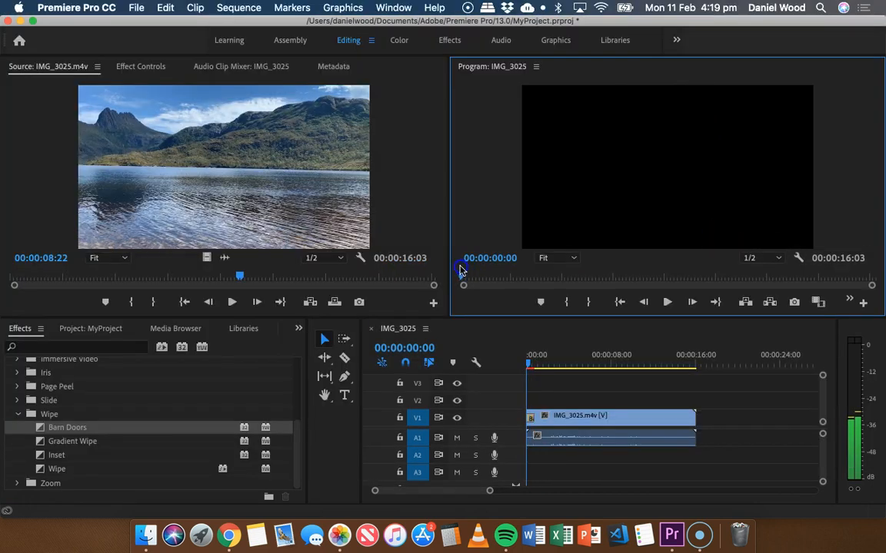
Select the Barn Doors transition on the V1 clip and show its settings in Effect Controls.
left_click(530, 418)
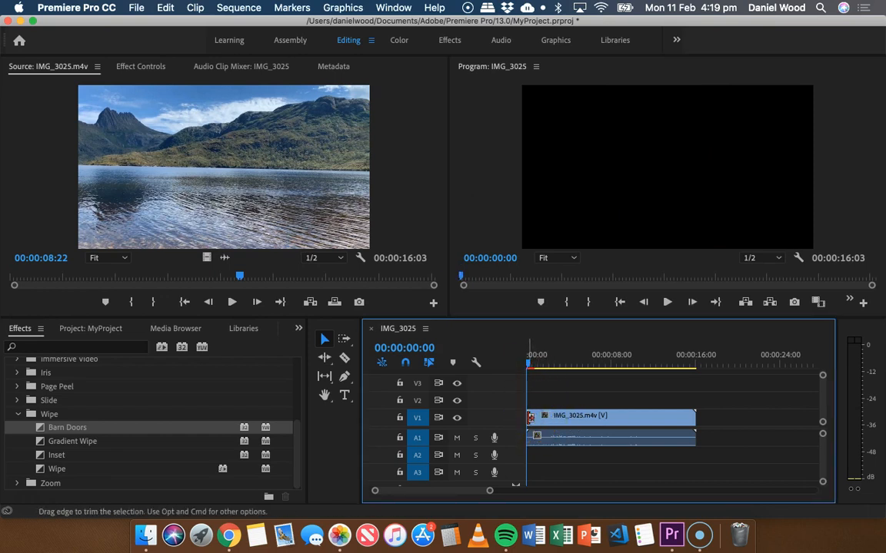
left_click(134, 68)
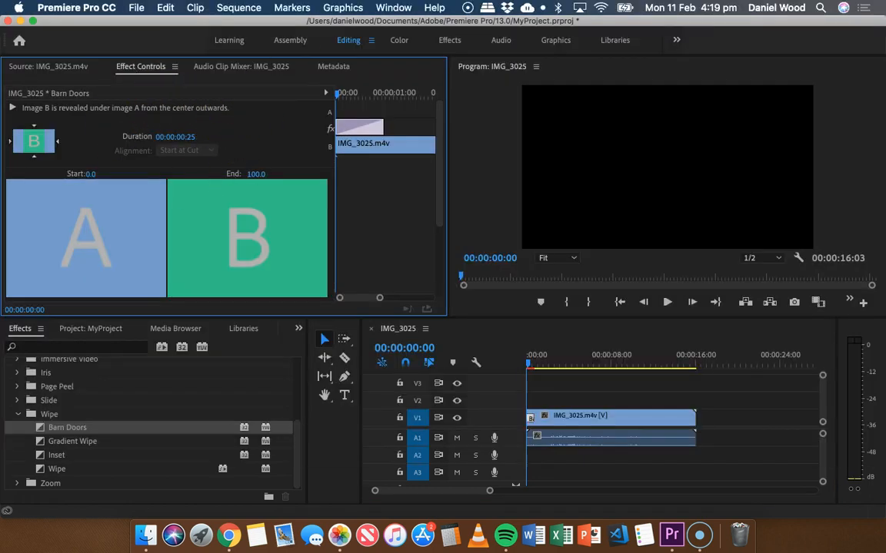
left_click(393, 8)
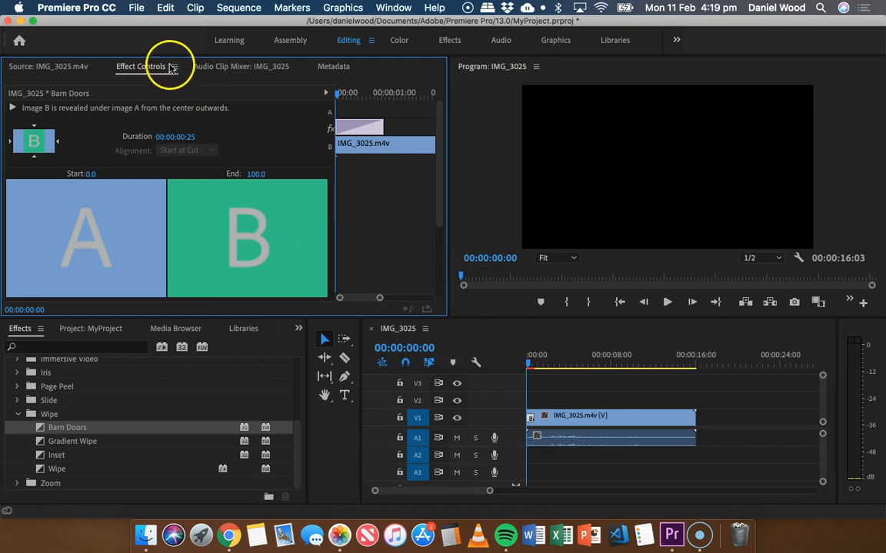
Set the Barn Doors transition's duration to 00:00:01:00.
mouse_move(187, 143)
left_mouse_down()
mouse_move(208, 141)
mouse_move(191, 148)
mouse_move(200, 145)
left_mouse_up()
left_click(191, 145)
left_click(181, 141)
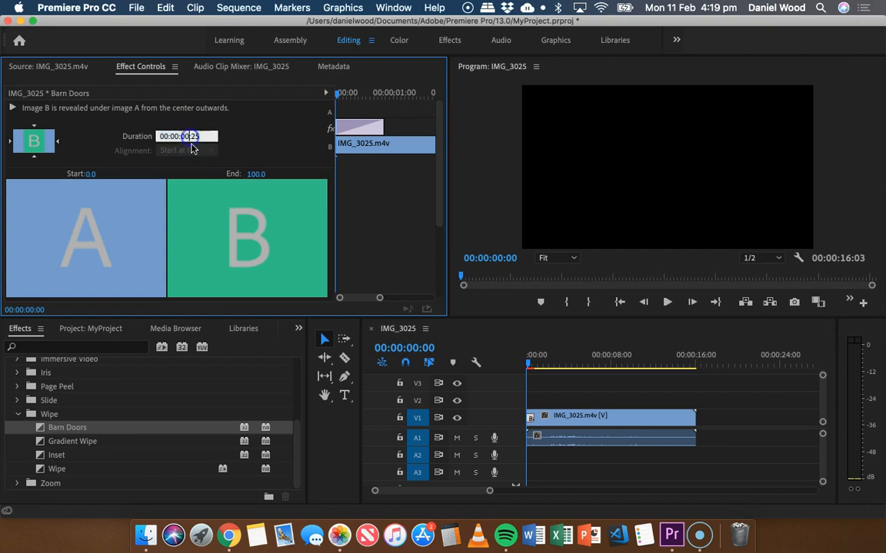
key("BackSpace")
type("1:00")
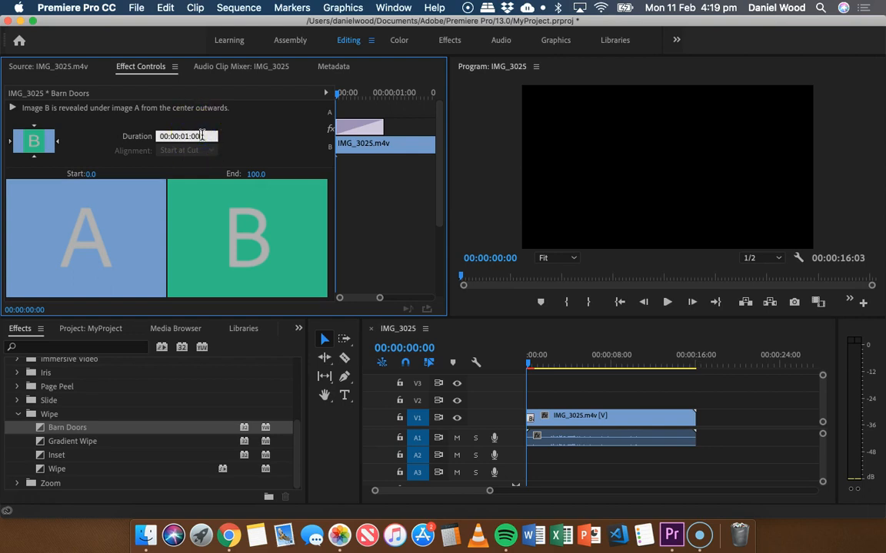
key("Return")
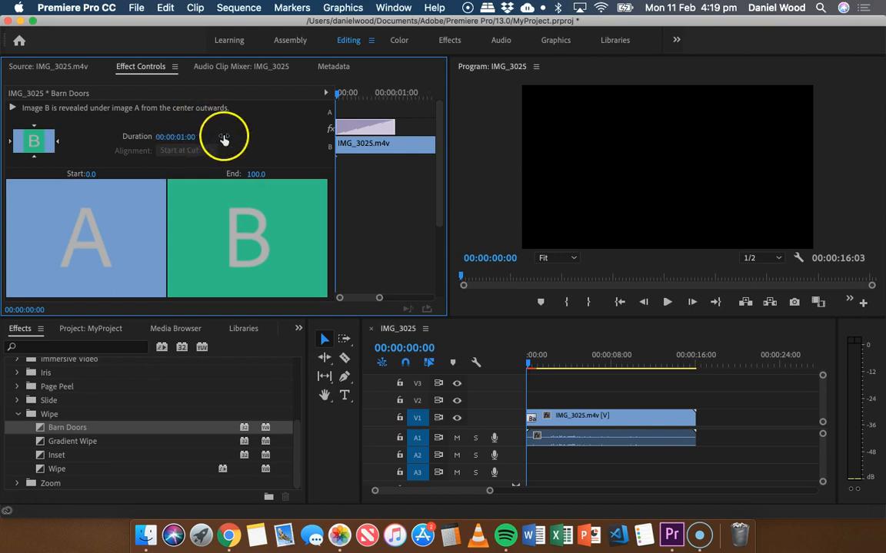
Preview the lengthened Barn Doors transition in the Program monitor and return the playhead to 00:00:00:00.
left_click(667, 305)
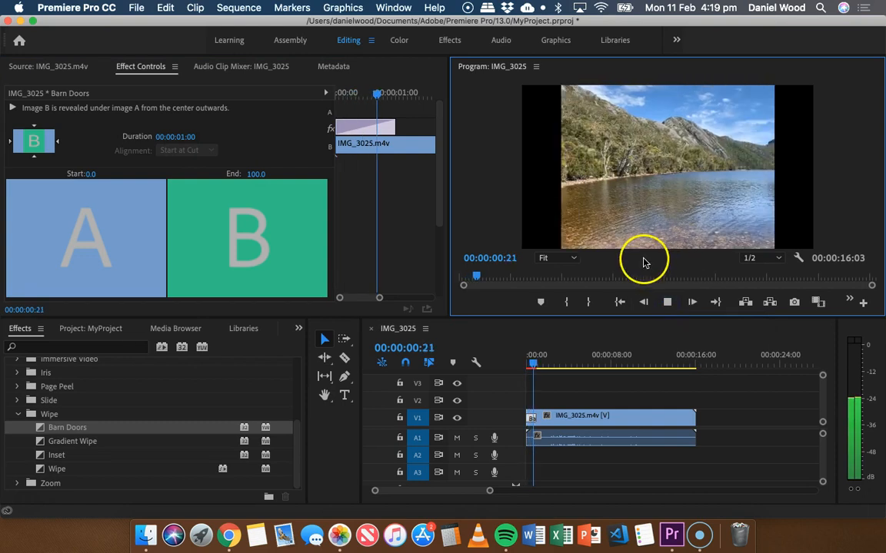
left_click(666, 302)
left_click_drag(536, 276, 461, 272)
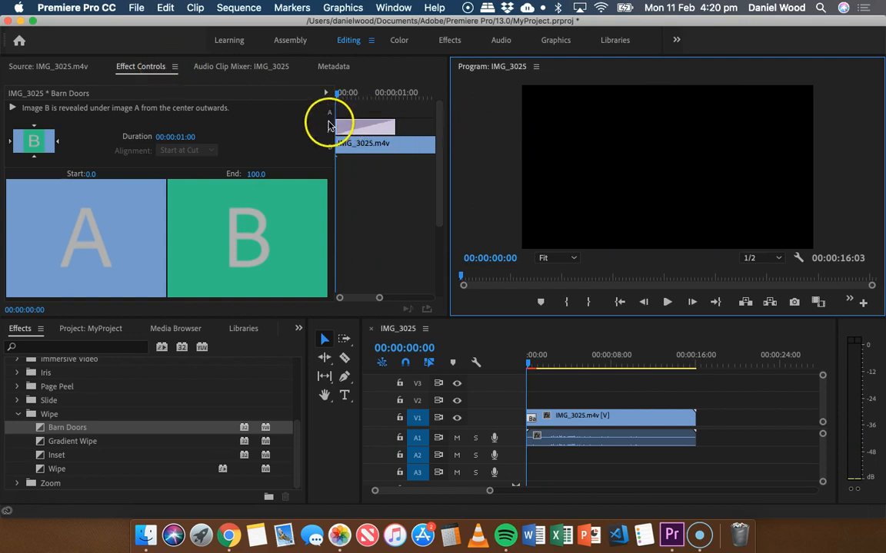
Widen the Effect Controls panel group slightly against the Program monitor and make the Effects panel active.
mouse_move(448, 148)
left_mouse_down()
mouse_move(550, 168)
mouse_move(452, 160)
left_mouse_up()
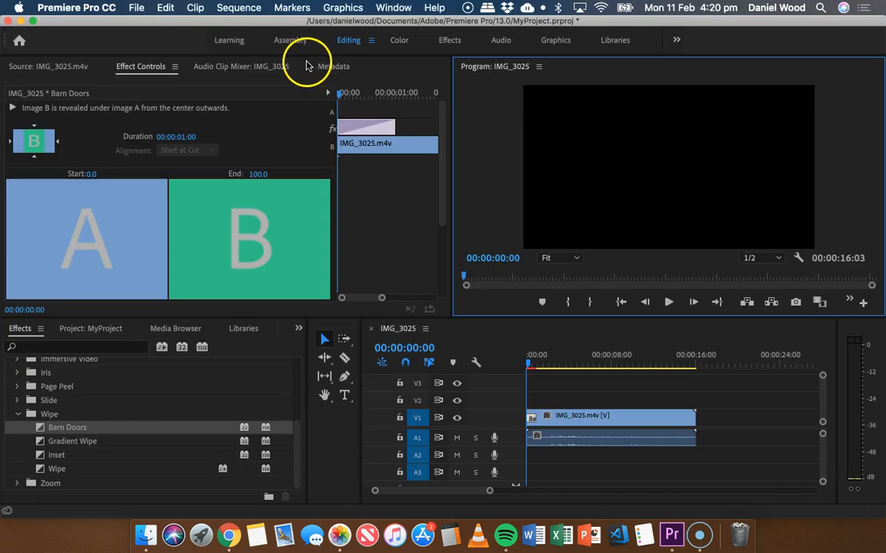
mouse_move(142, 66)
left_mouse_down()
mouse_move(259, 76)
mouse_move(139, 71)
mouse_move(146, 73)
left_mouse_up()
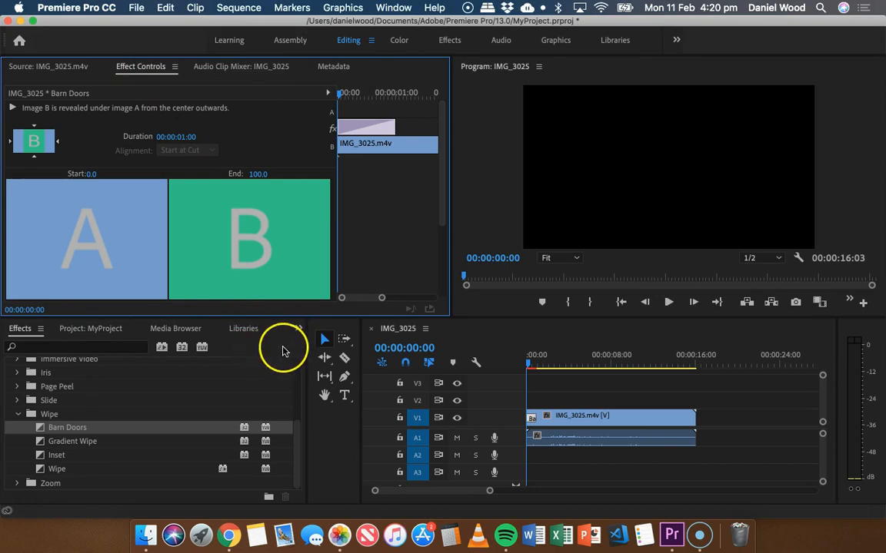
left_click(290, 349)
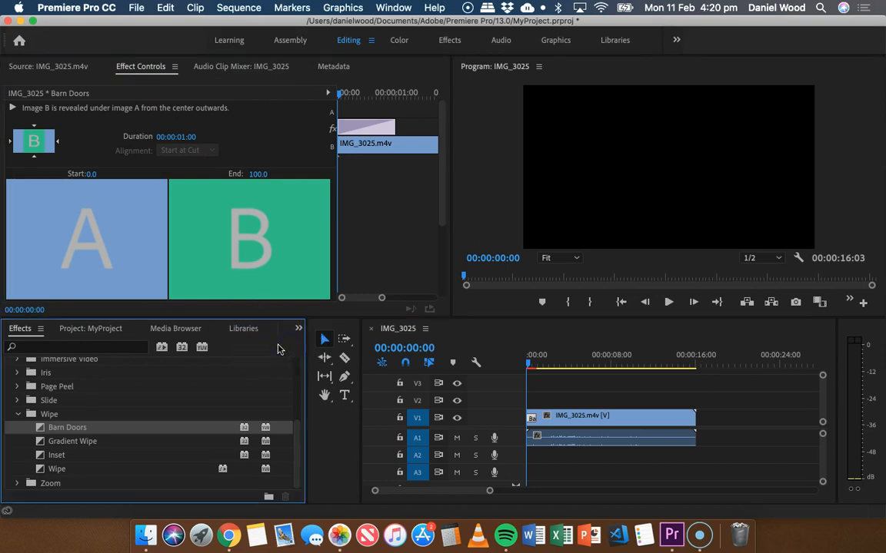
Dock the Tools panel as a full-height column along the workspace's left edge and narrow it to two icon columns.
left_click(326, 339)
left_click(323, 324)
left_click_drag(331, 329, 8, 308)
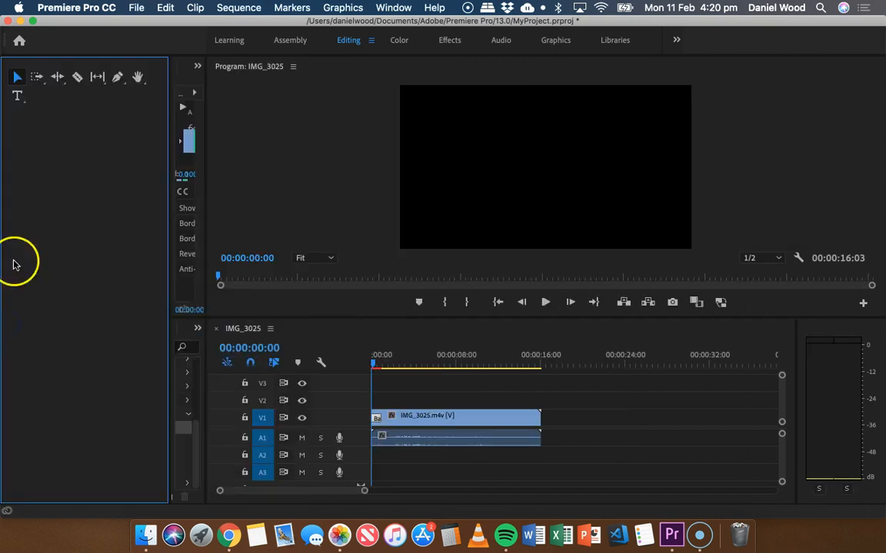
left_click_drag(166, 150, 61, 155)
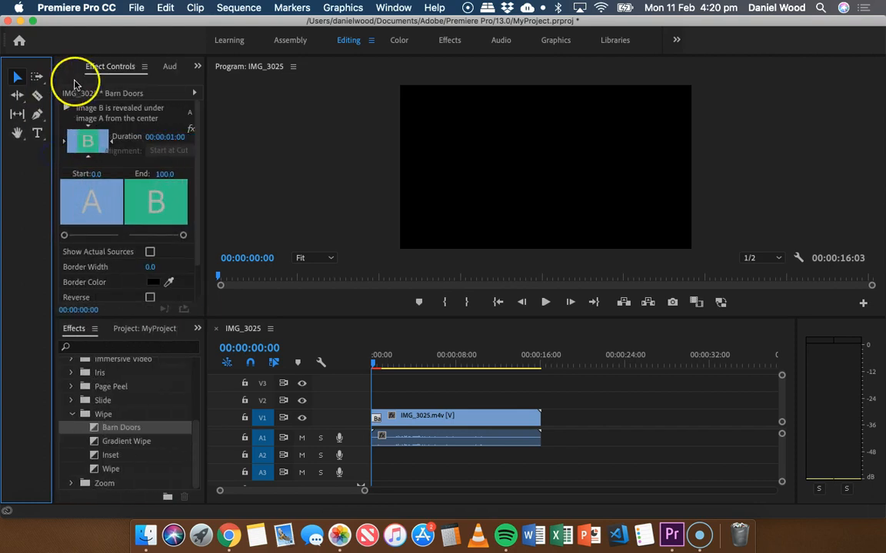
Redock the Tools panel between the Effects panel and the Timeline, and narrow it to a single column of icons.
left_click_drag(77, 66, 92, 136)
left_click_drag(102, 214, 218, 366)
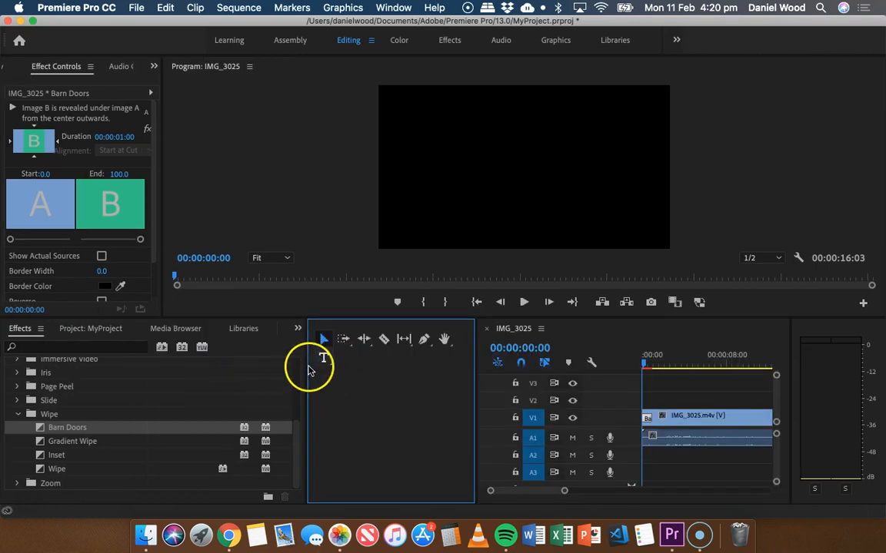
left_click_drag(475, 385, 336, 385)
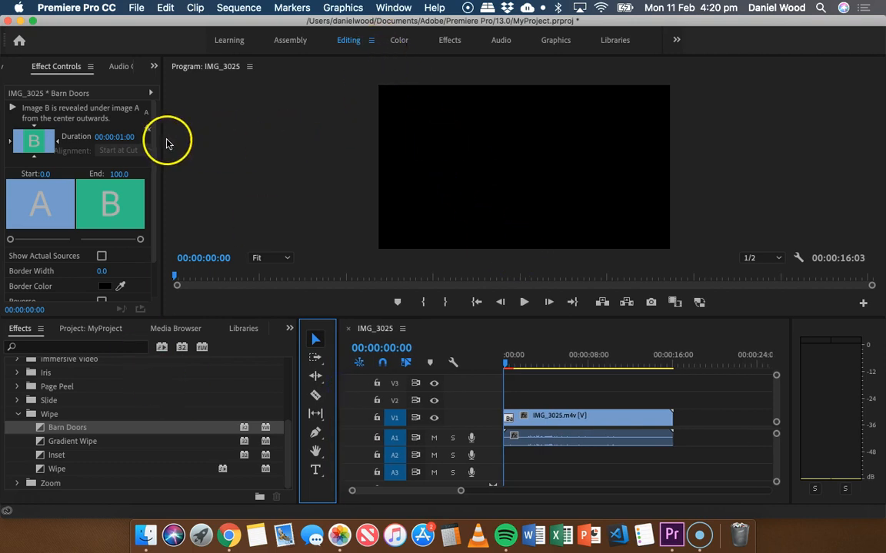
Widen the Effect Controls panel group to slightly more than half the workspace width and show the IMG_3025.m4v Source monitor.
left_click_drag(166, 140, 467, 174)
left_click(80, 64)
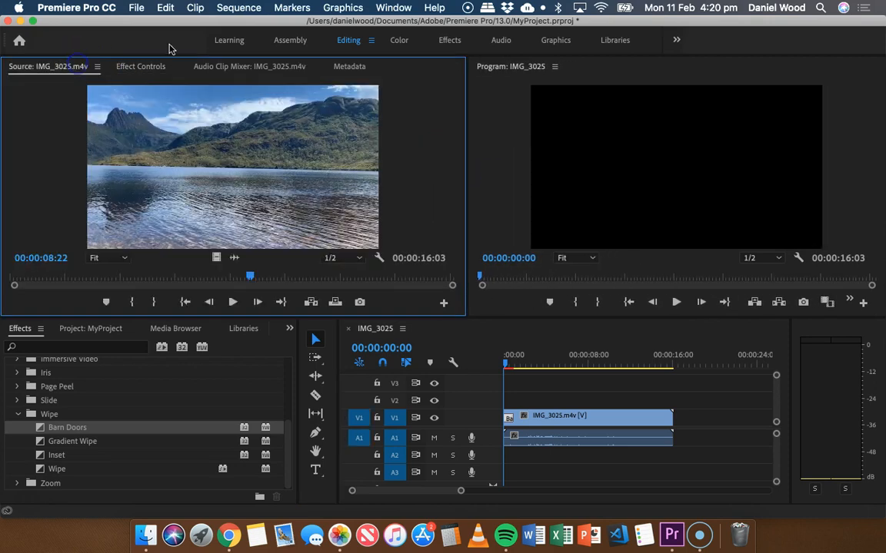
left_click(393, 8)
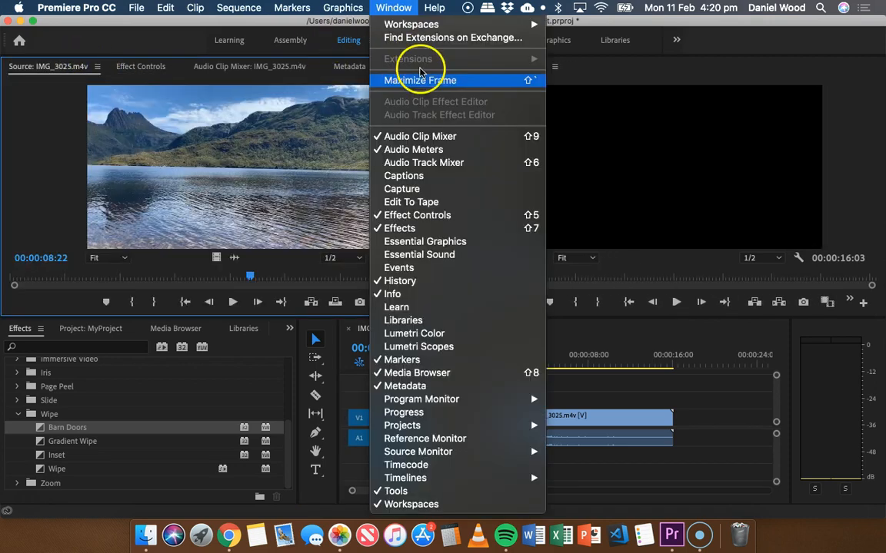
mouse_move(415, 24)
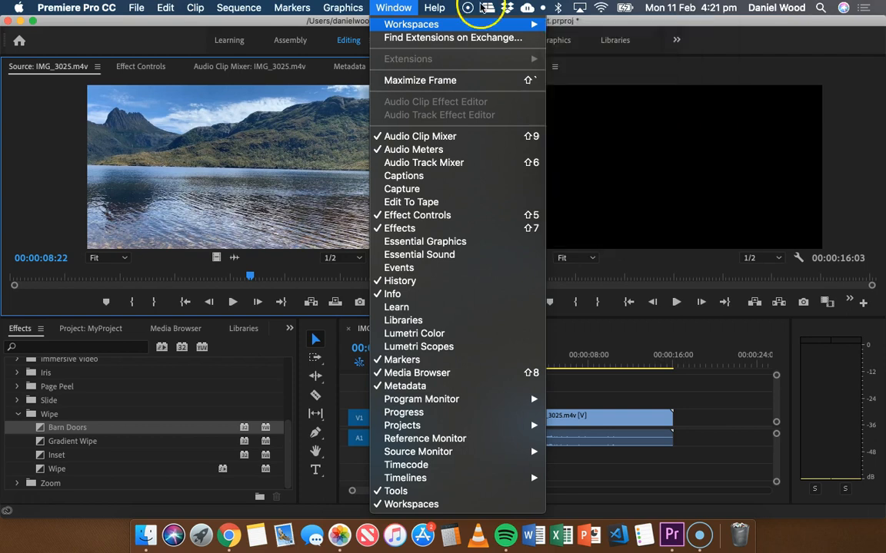
left_click(395, 10)
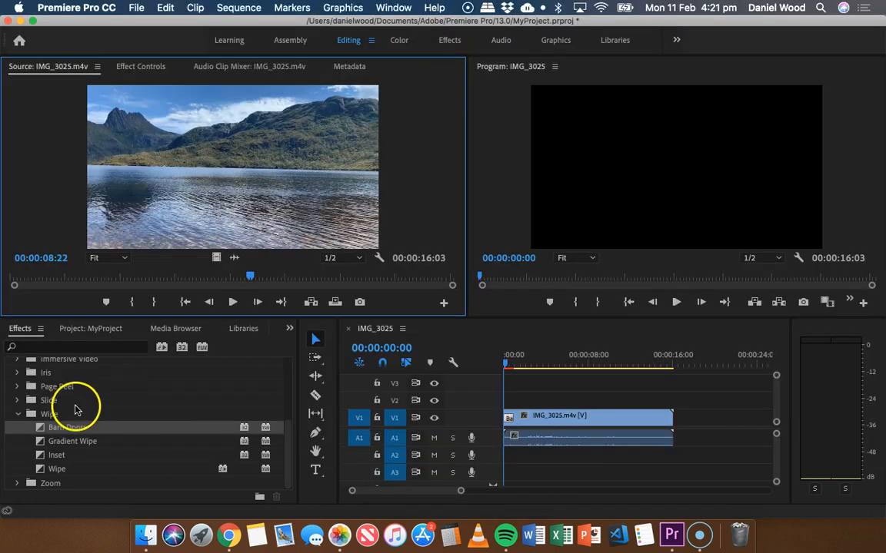